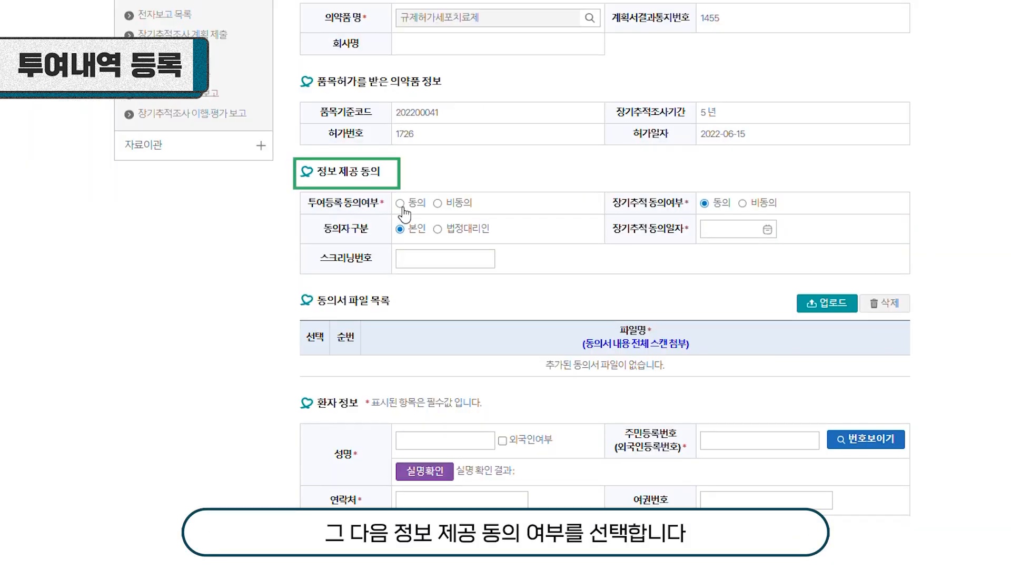
- Mark administration registration consent as 동의 and set the follow-up consent date to 2025-12-31
click(401, 205)
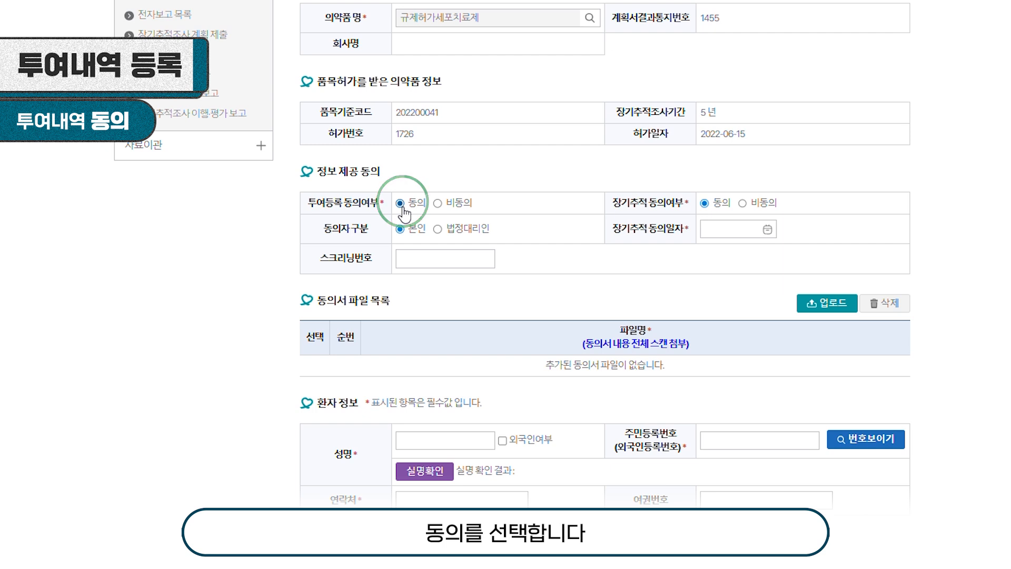
click(455, 210)
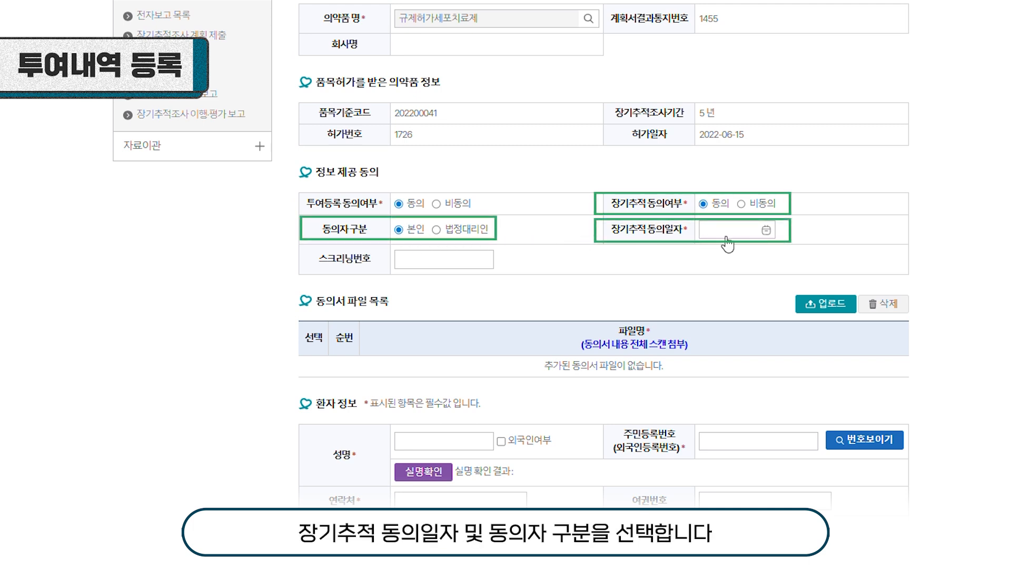
click(766, 232)
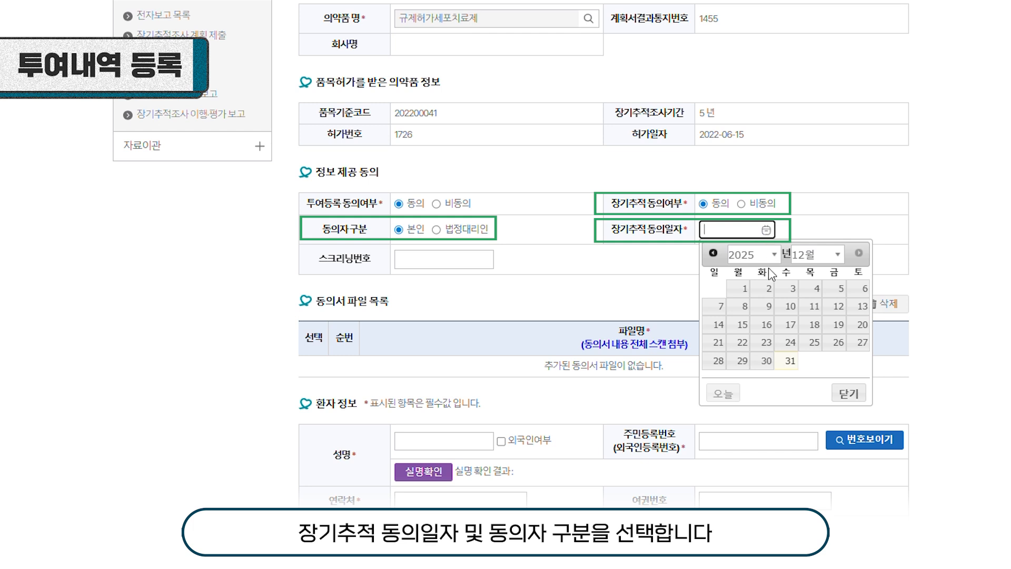
click(784, 360)
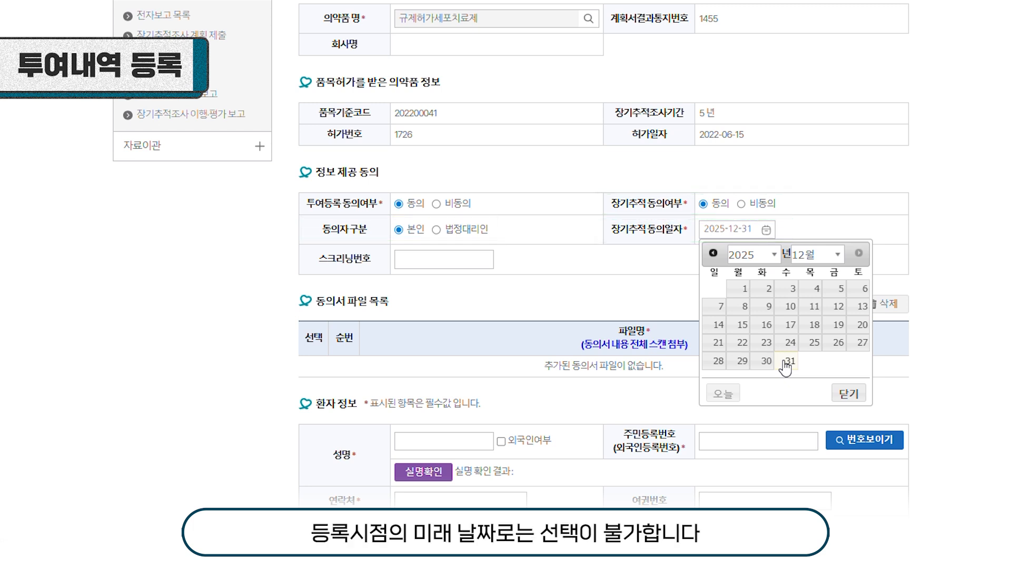
click(788, 361)
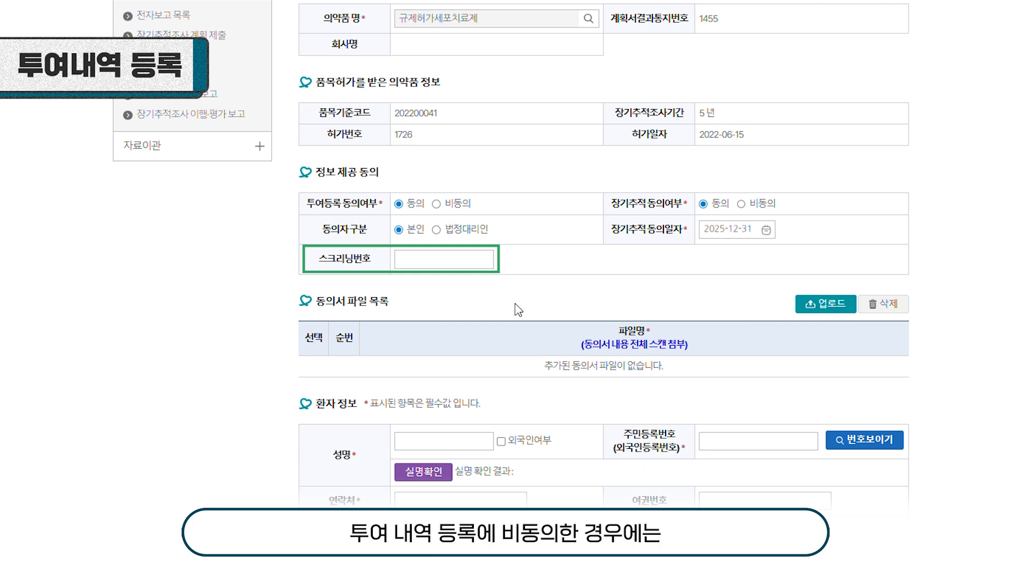
- Enter screening number 1234 and upload 투여내역동의서(수정).pdf as the consent file
click(463, 261)
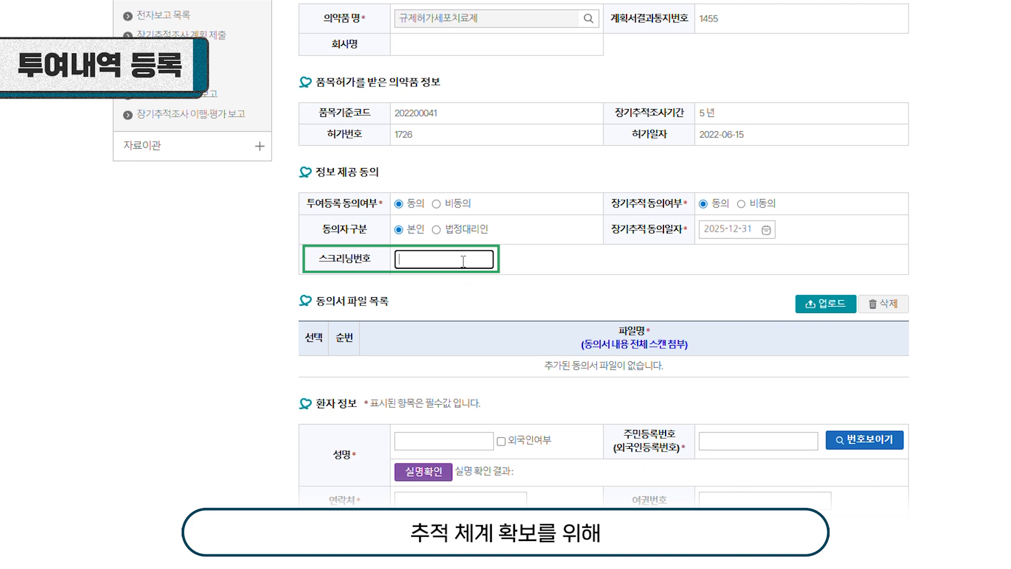
text(1234)
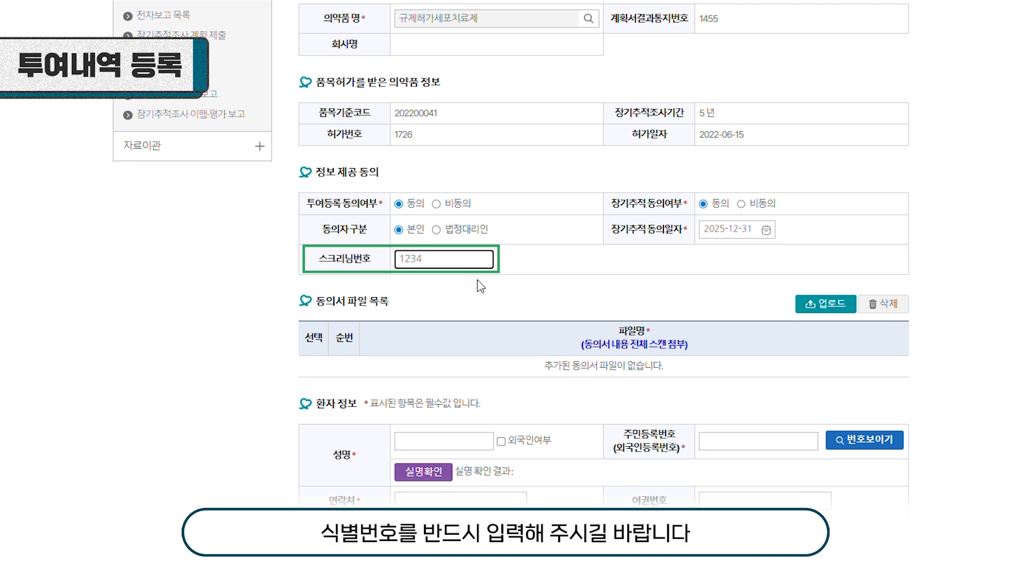
click(816, 304)
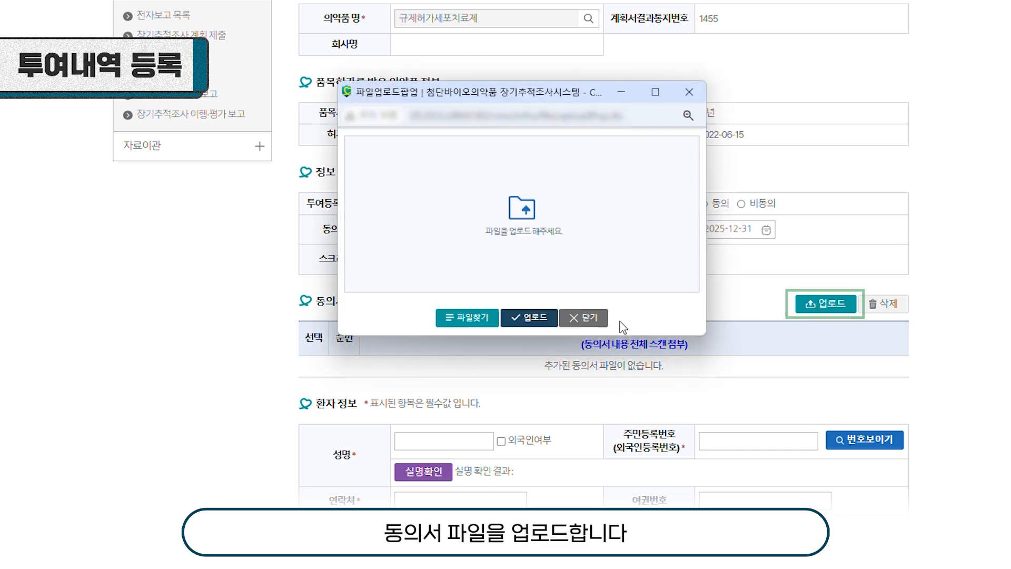
click(471, 318)
click(538, 220)
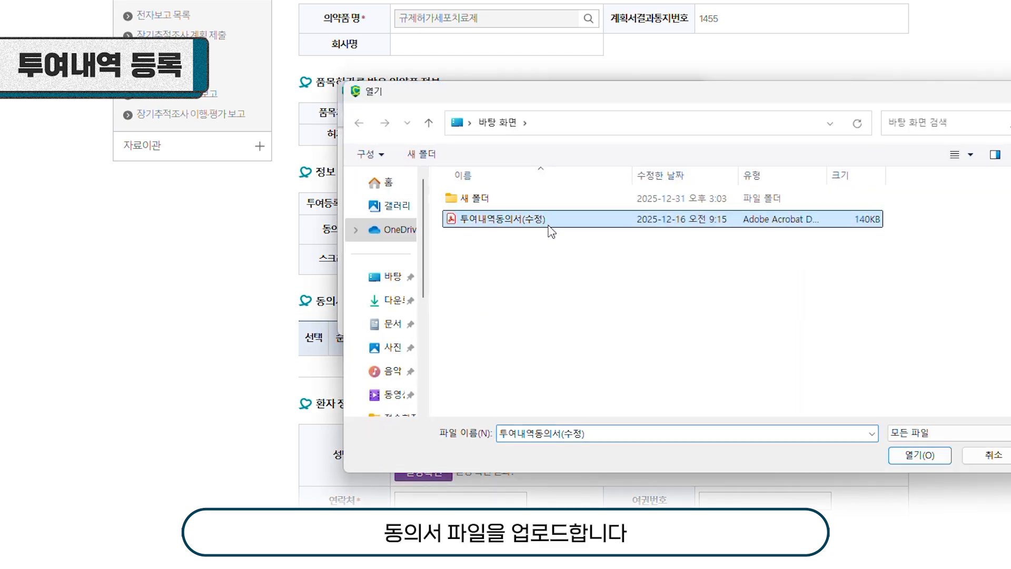
click(916, 456)
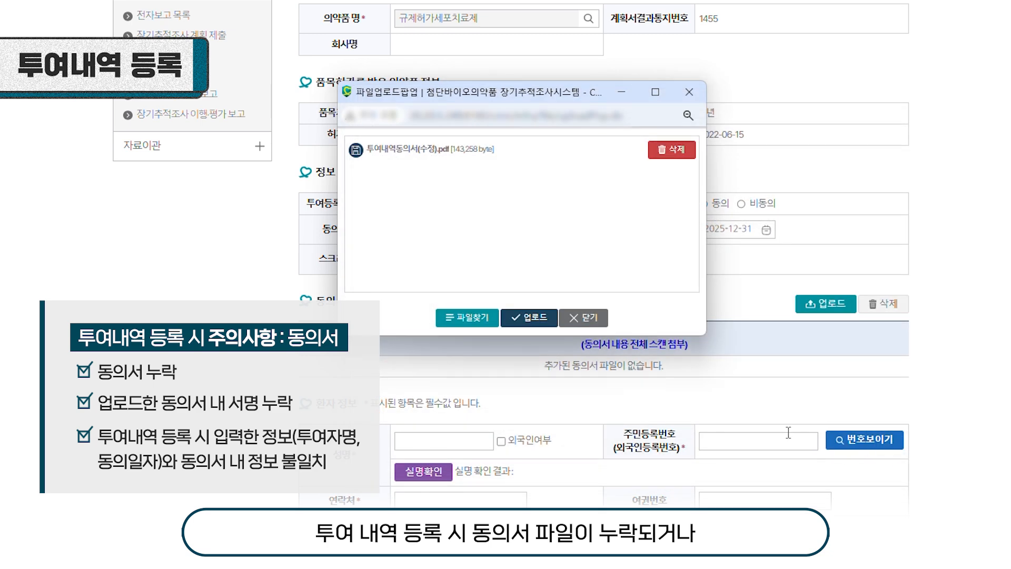
click(534, 319)
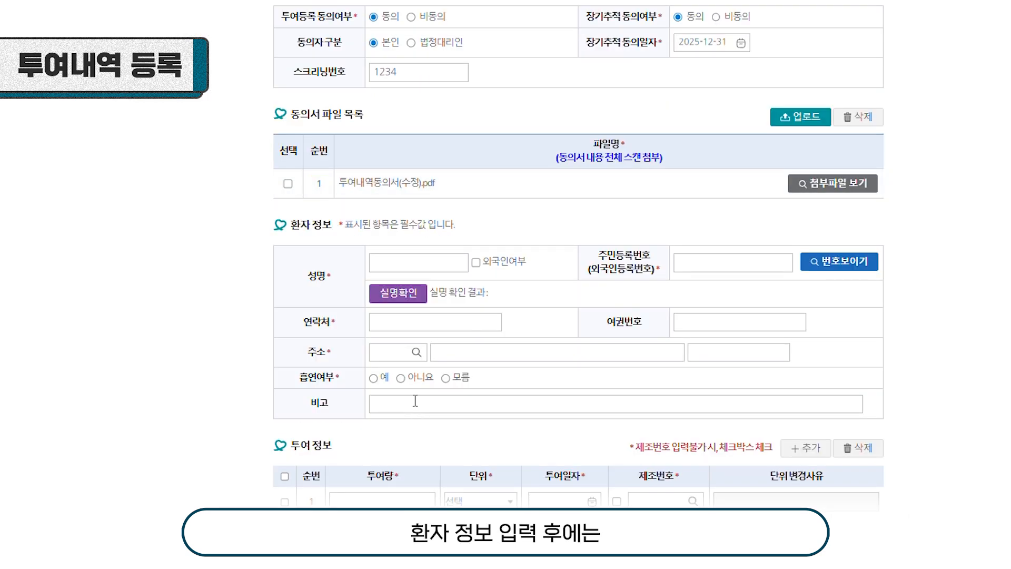
- Enter the patient's name and resident registration number, then run the name verification
click(400, 263)
text(나규제)
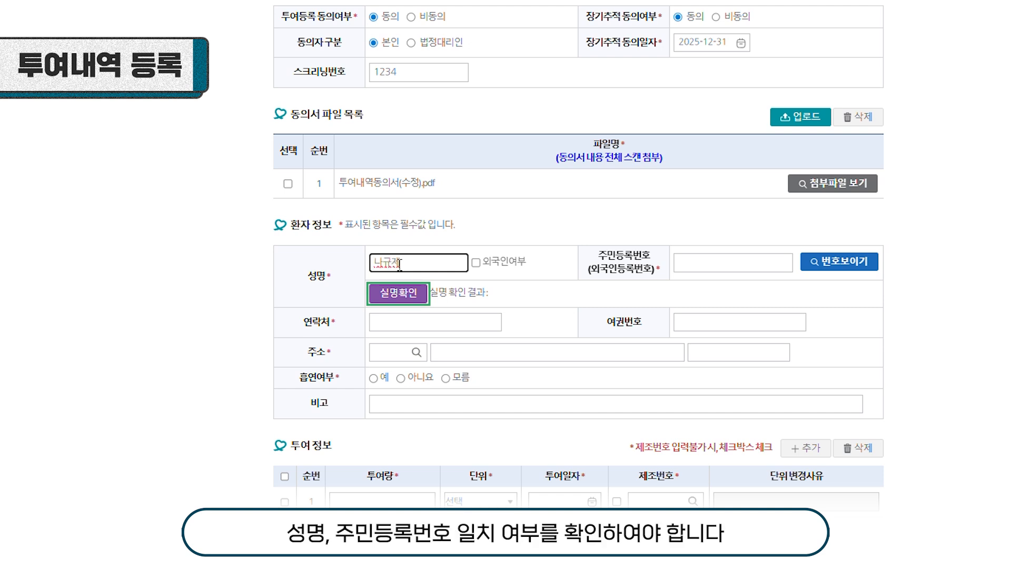
click(720, 267)
text(11111)
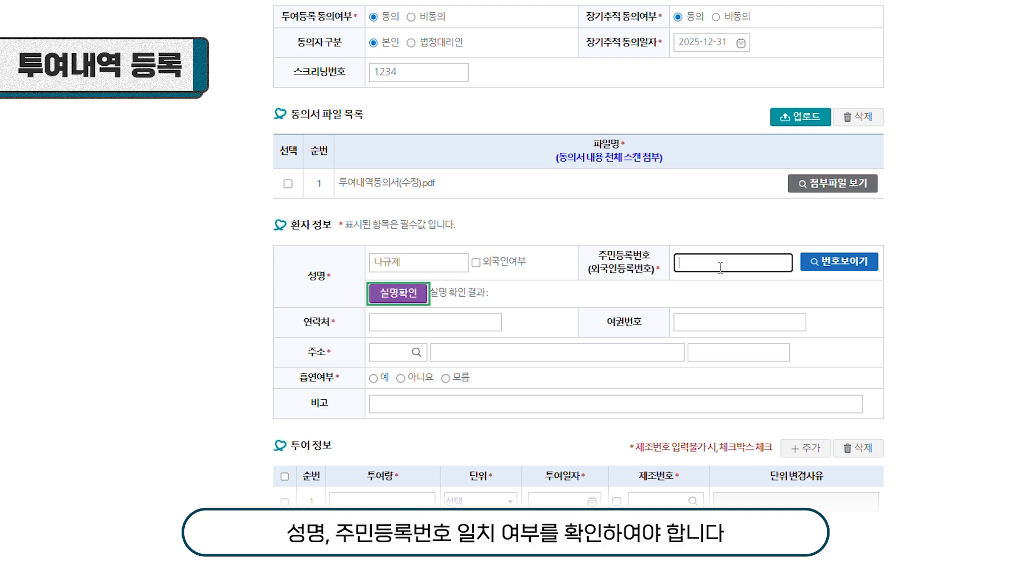
text(1)
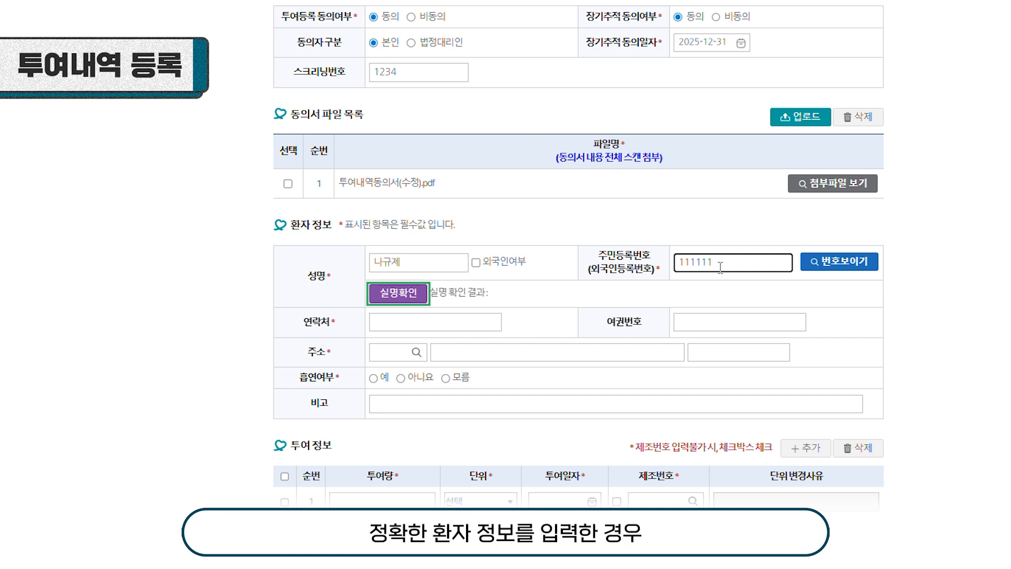
text(-1111111)
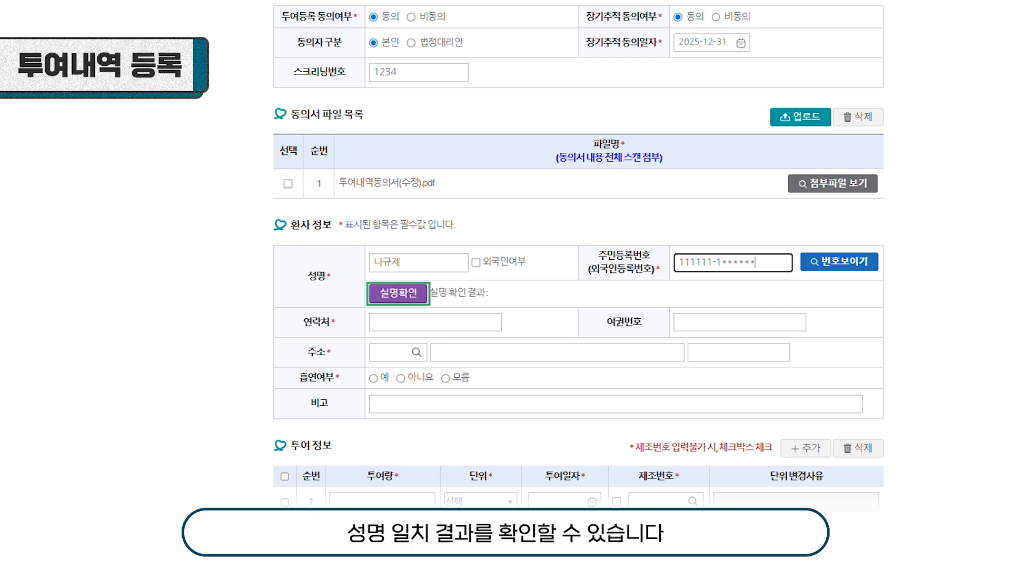
click(397, 293)
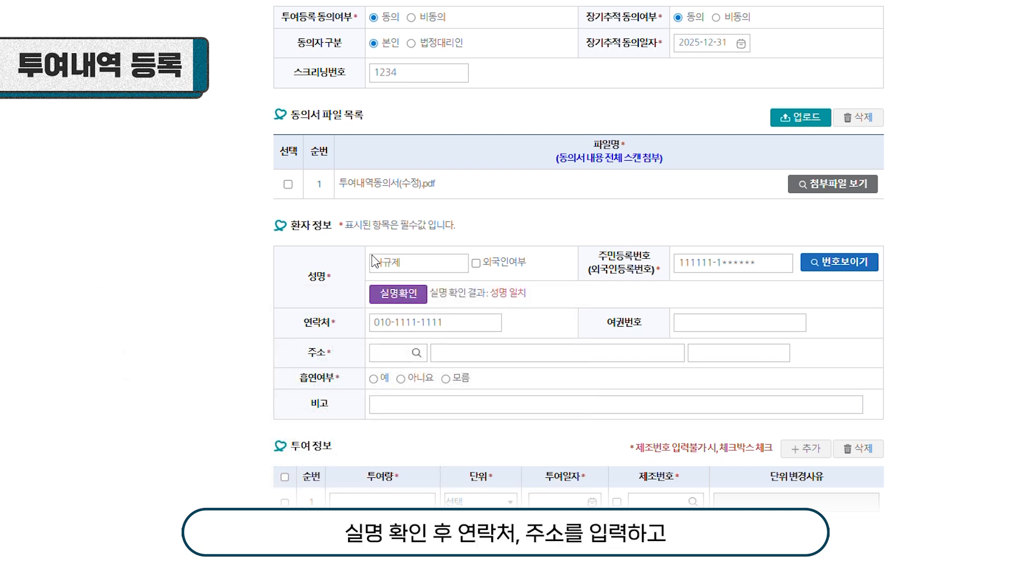
- Fill in the patient's street address, mark them as a non-smoker, and leave 비고 empty
click(471, 352)
text(비)
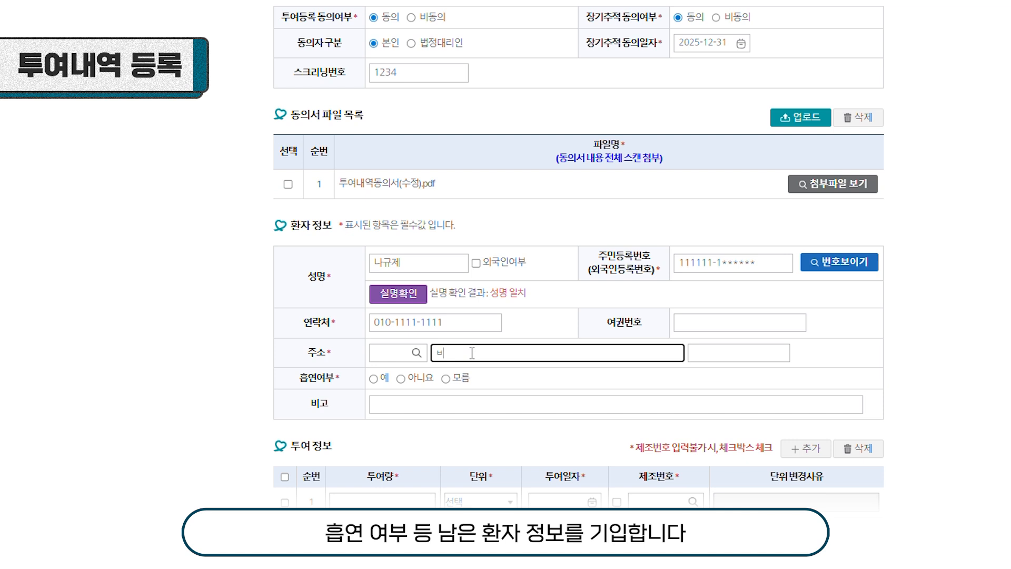
key(BackSpace)
text(부림로16)
text(9번길)
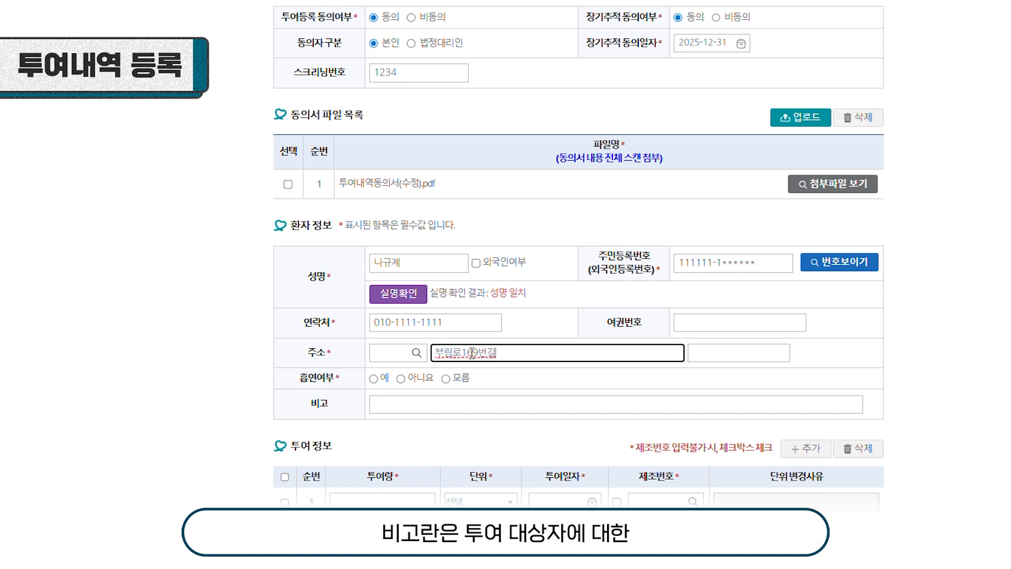
scroll(471, 352, down, 1)
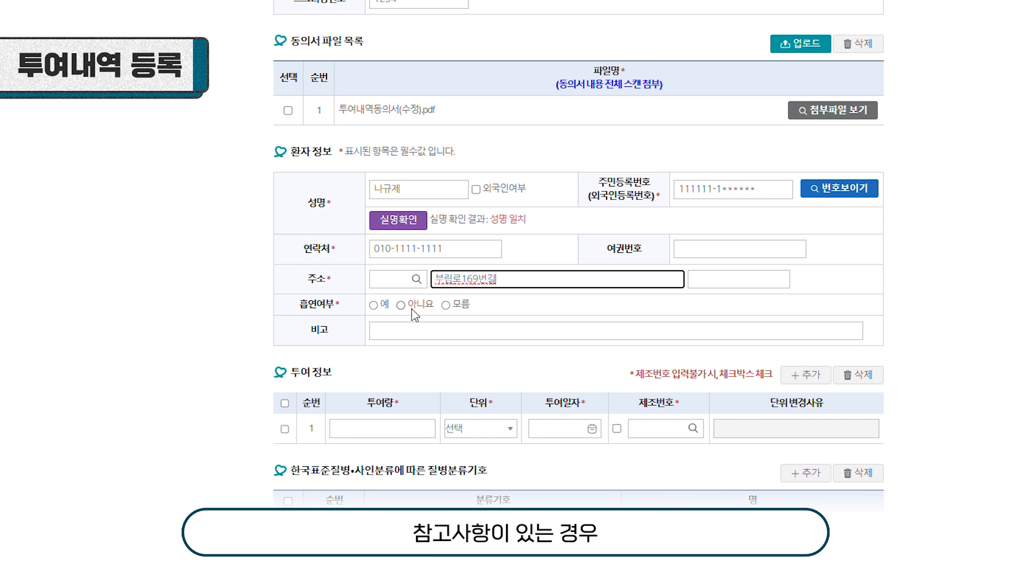
click(412, 305)
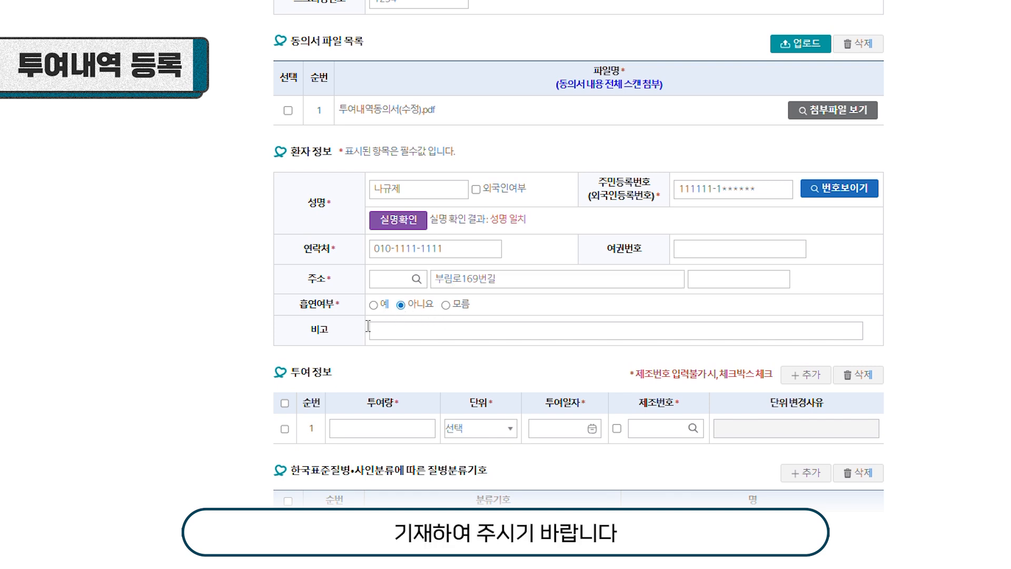
click(400, 332)
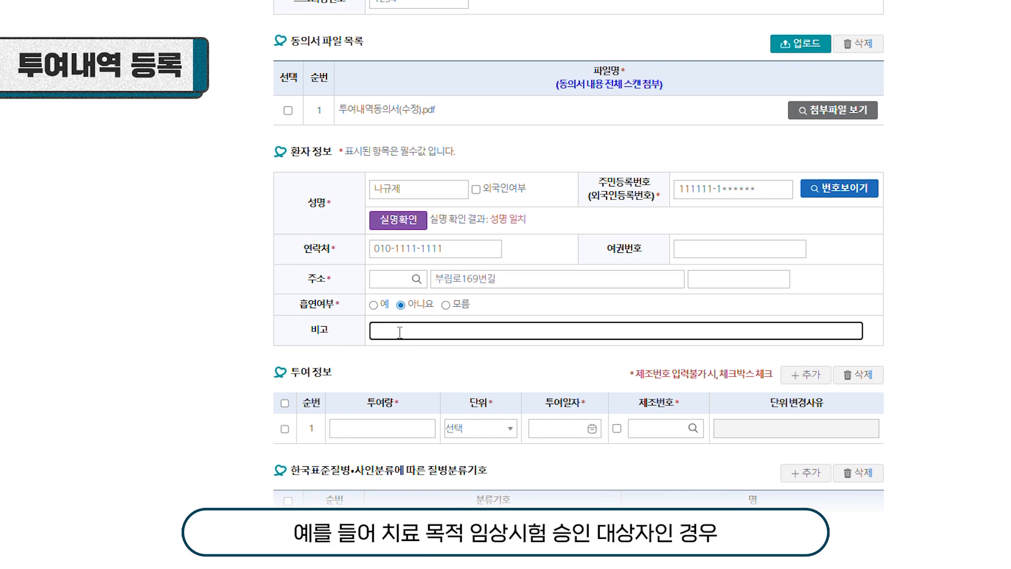
text(치료목적 이)
text(ㅁ상시험 대상자)
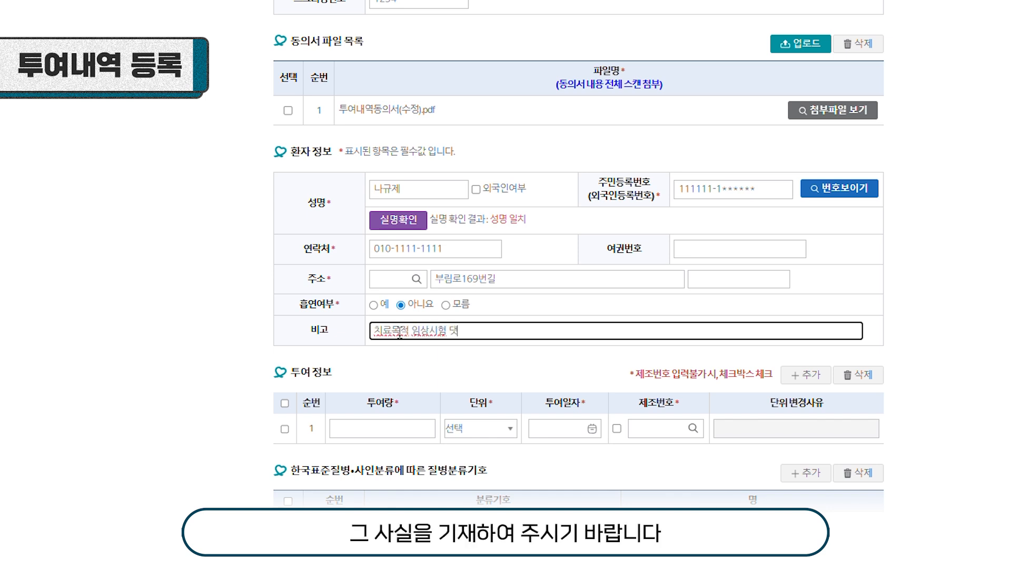
key(BackSpace)
key(BackSpace)
key(BackSpace)
key(BackSpace)
key(BackSpace)
key(BackSpace)
key(BackSpace)
key(BackSpace)
key(BackSpace)
key(BackSpace)
key(BackSpace)
key(BackSpace)
key(BackSpace)
scroll(369, 294, down, 3)
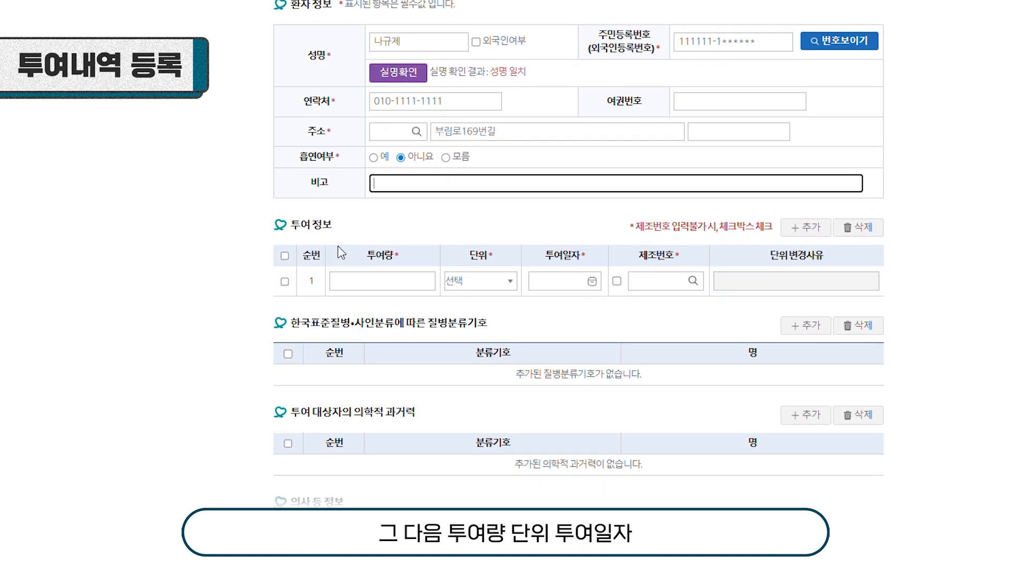
- Enter a dose of 10 mg/ml dated 2025-12-31 in the first administration row
click(361, 280)
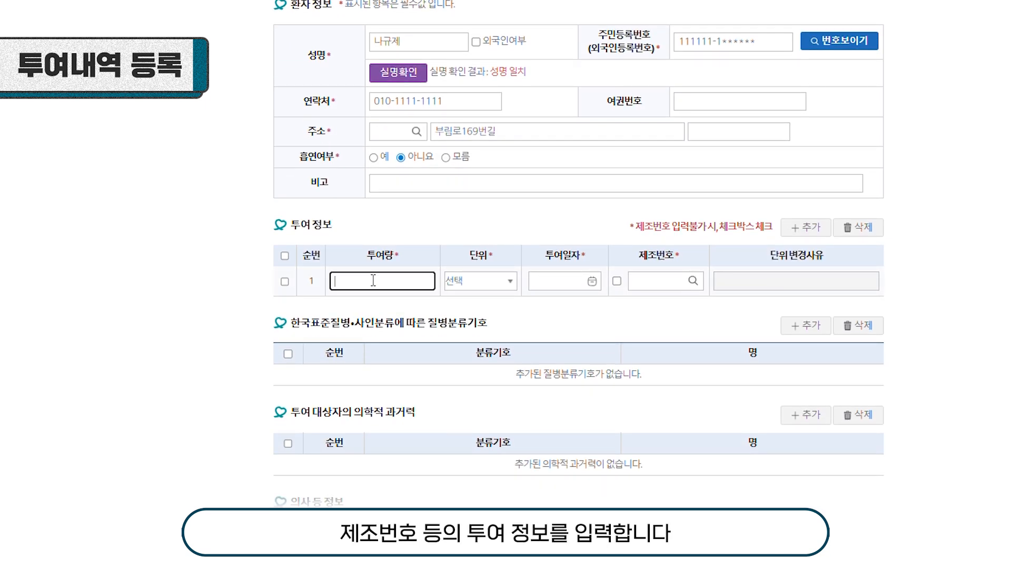
text(10)
click(460, 281)
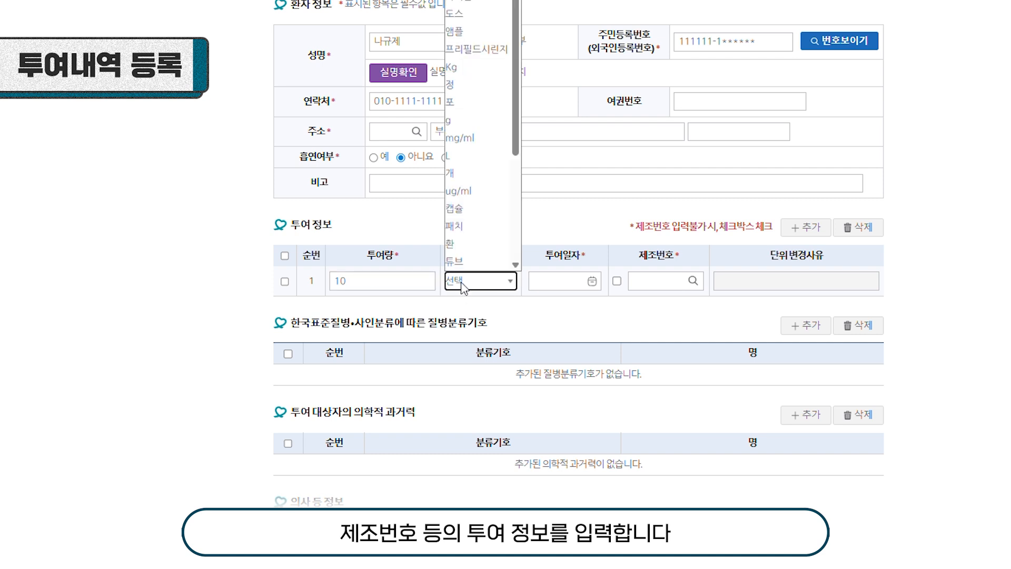
click(484, 138)
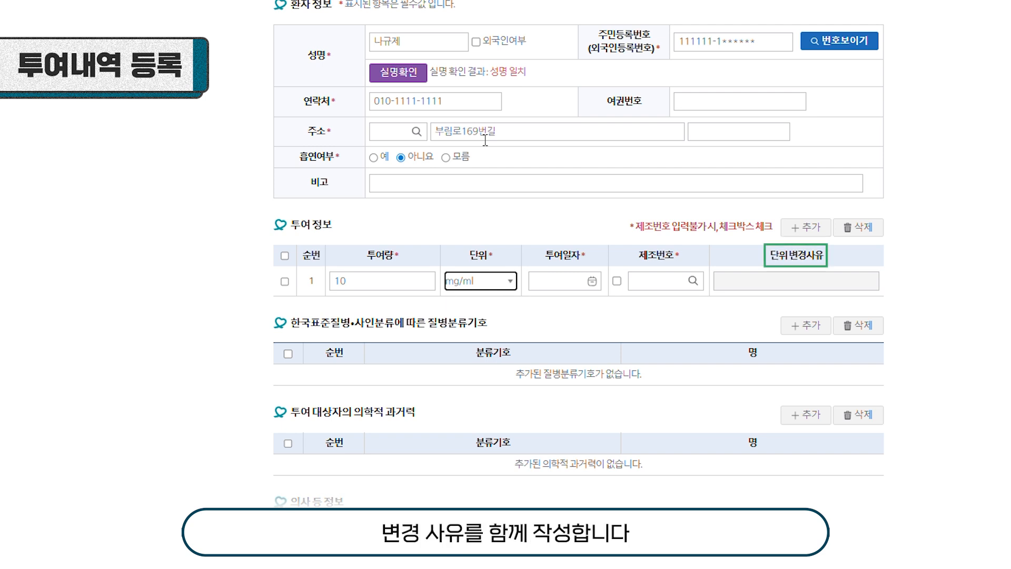
click(592, 281)
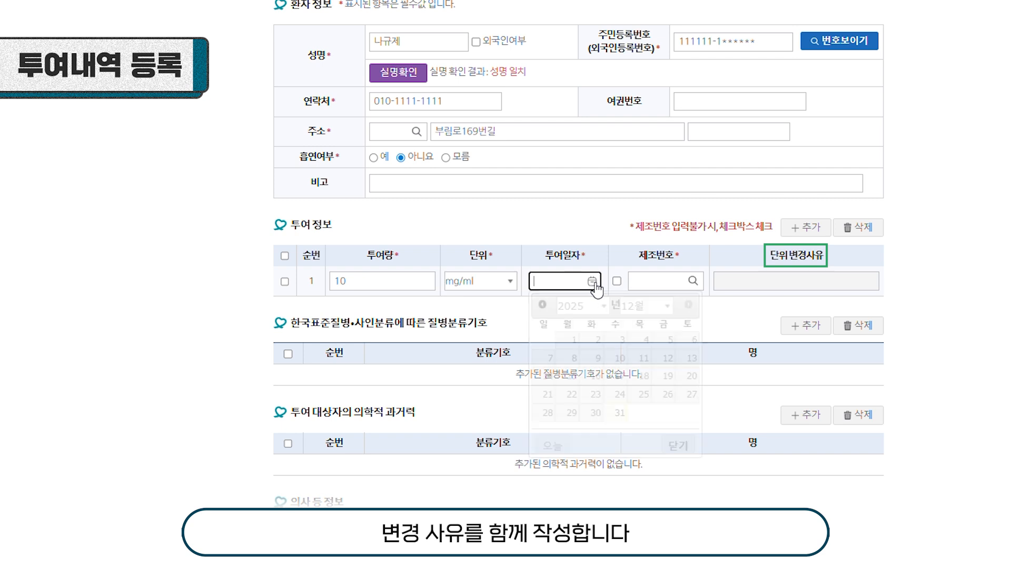
click(620, 414)
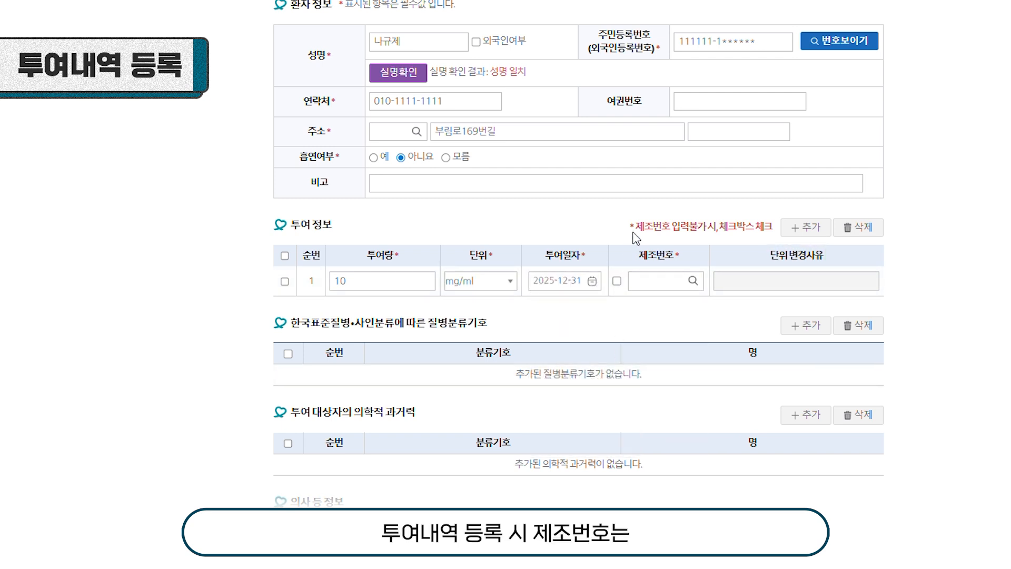
- Set the row's manufacturing number to A124578 from the supply records
drag(635, 226, 774, 228)
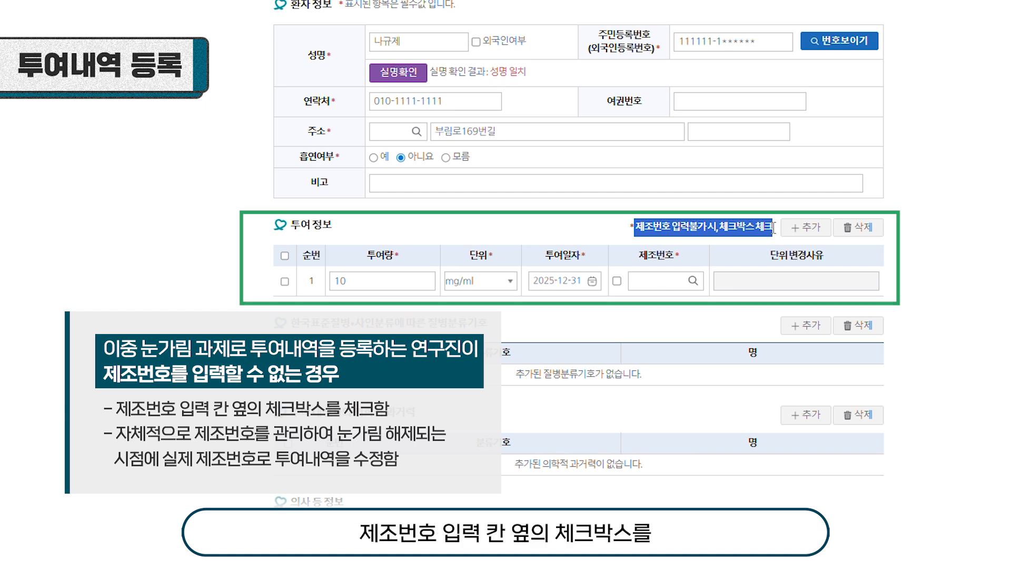
click(605, 231)
click(616, 281)
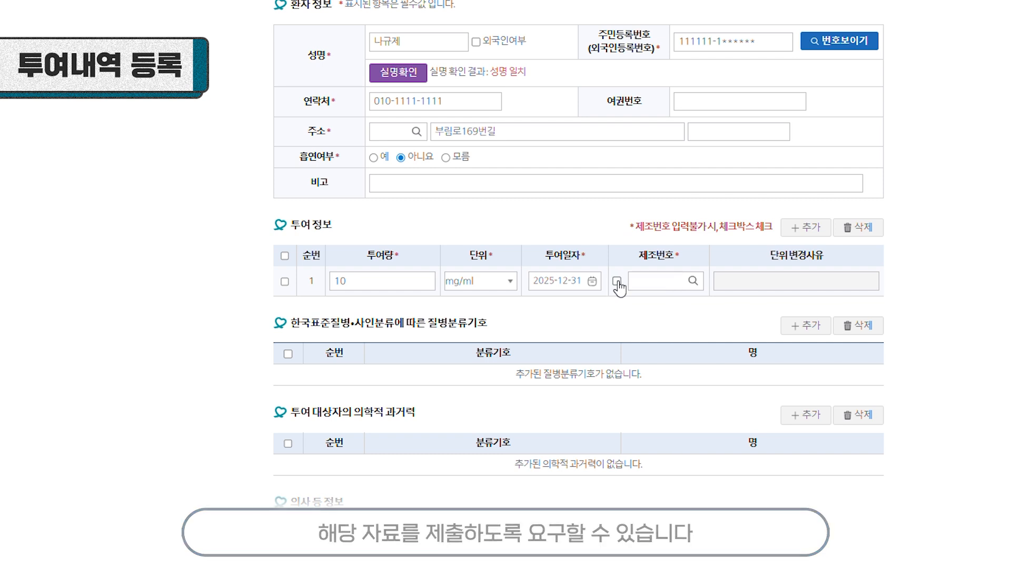
click(692, 280)
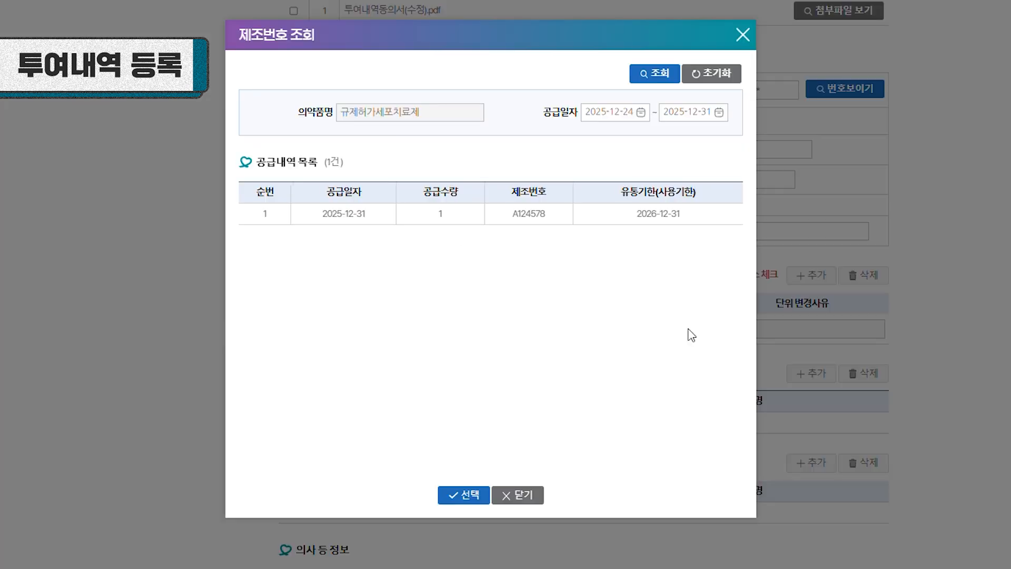
double_click(615, 219)
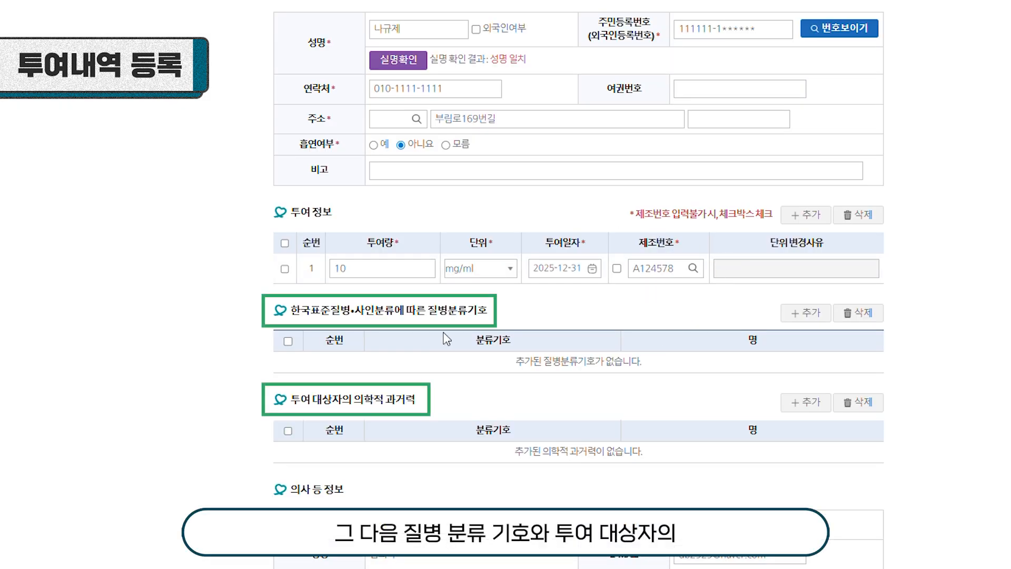
- Add disease classification code B16 (acute hepatitis B) found by searching B형
click(799, 313)
click(637, 109)
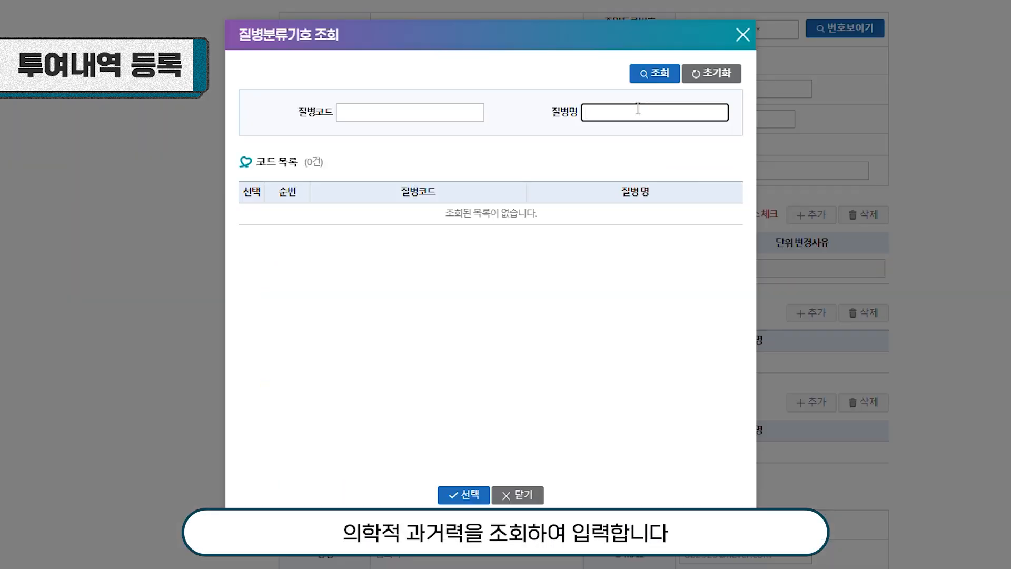
text(B형)
key(Return)
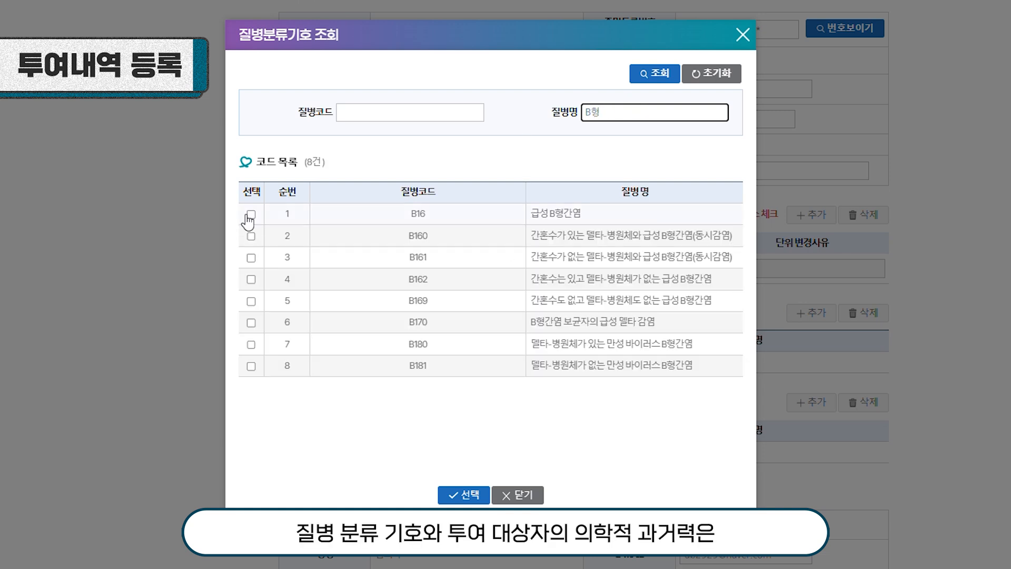
click(251, 214)
click(465, 480)
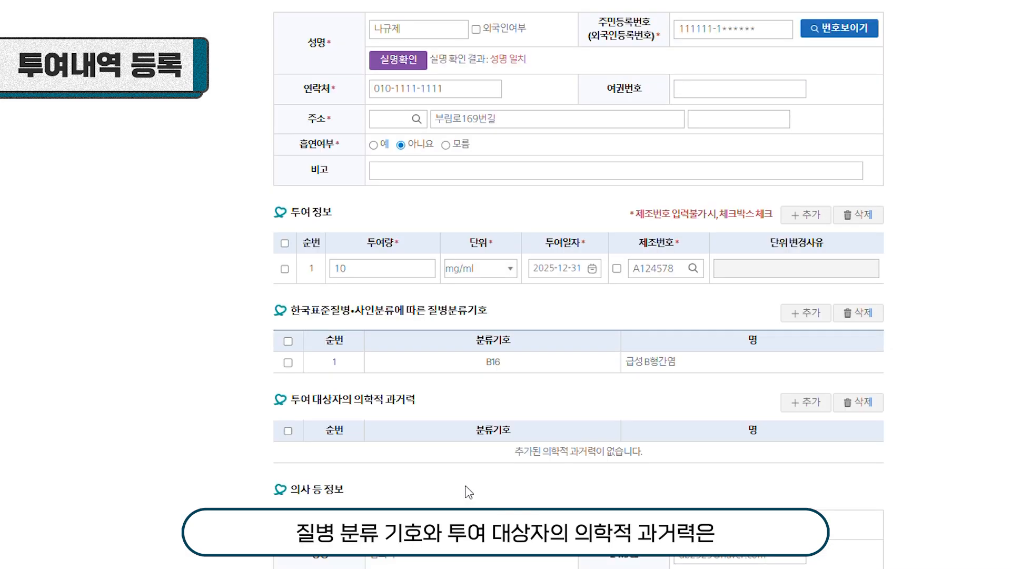
- Add I10 essential hypertension to the medical history via a 고혈압 search
click(789, 404)
click(658, 113)
text(고혈압)
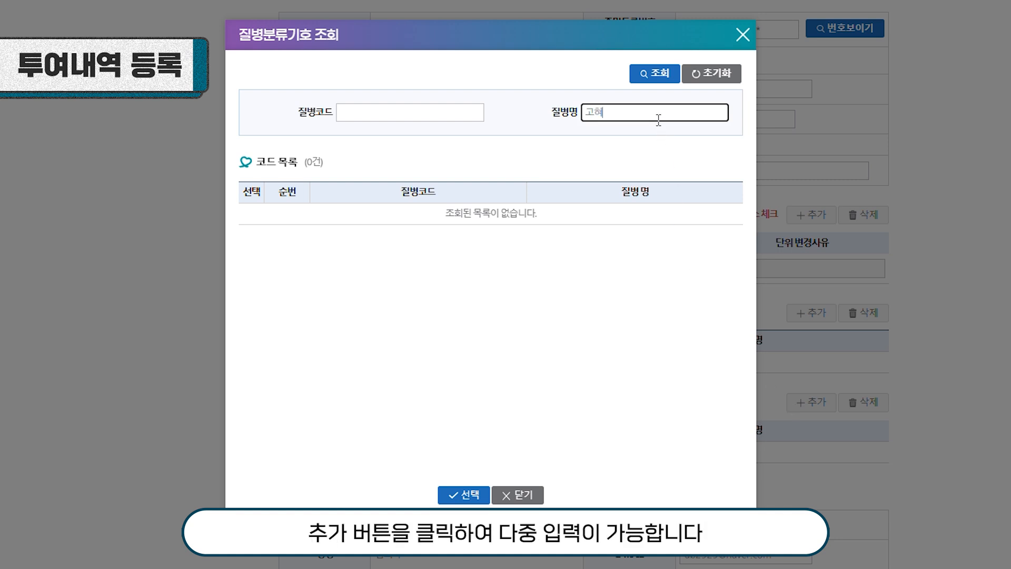
key(Return)
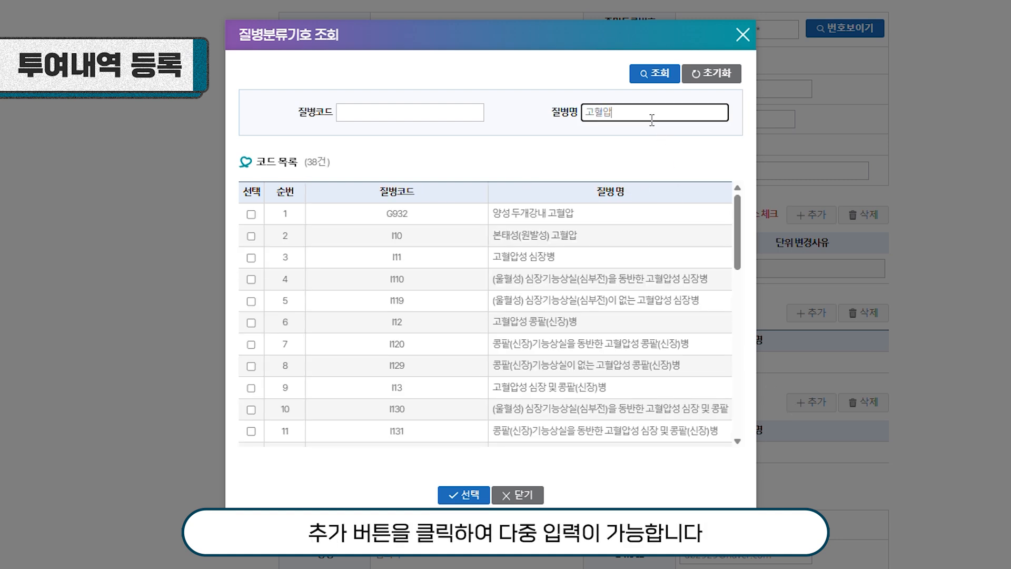
click(252, 236)
click(460, 495)
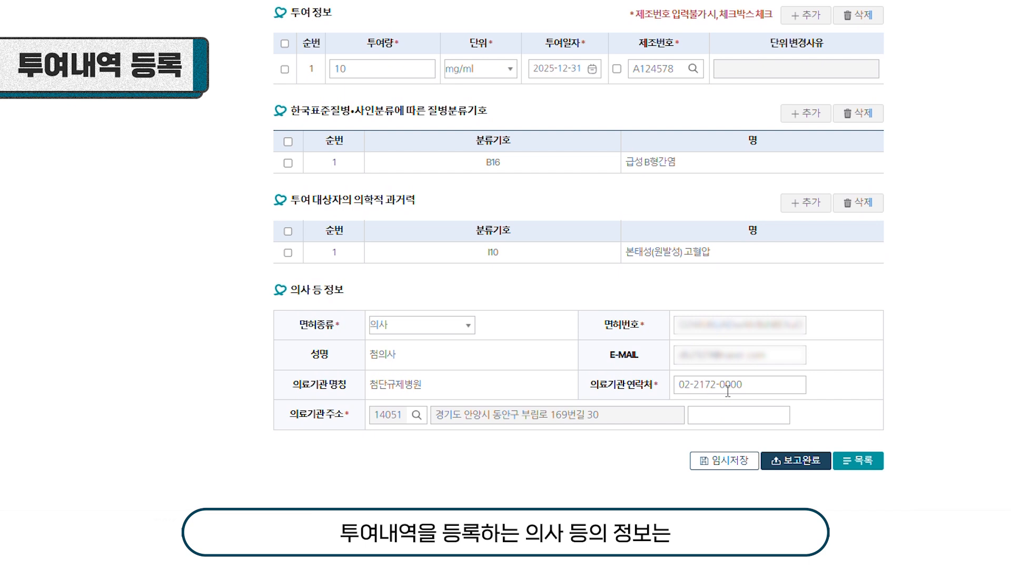
- Correct the ending of the medical institution's contact number
click(758, 387)
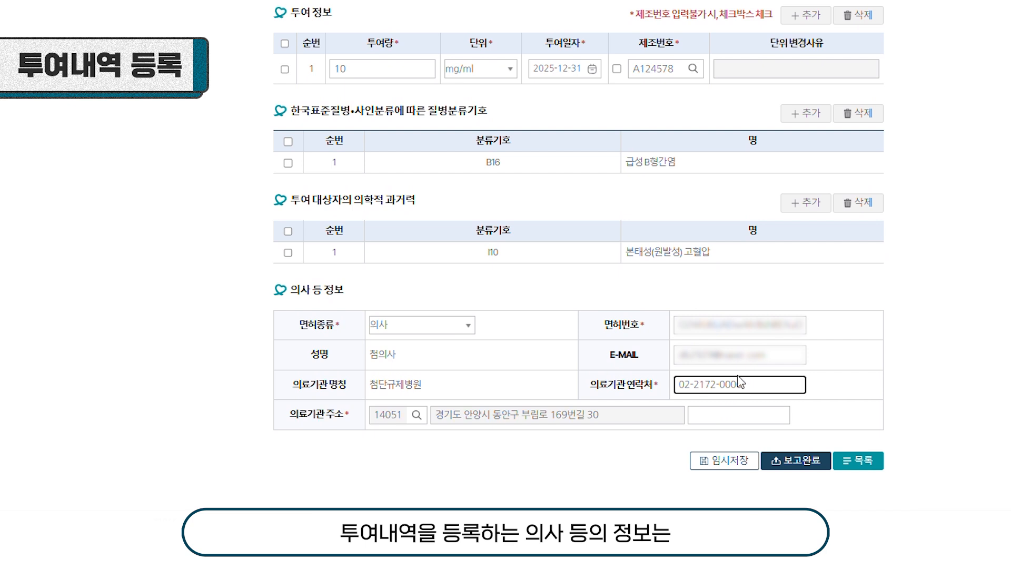
key(BackSpace)
key(BackSpace)
key(BackSpace)
key(BackSpace)
key(BackSpace)
key(BackSpace)
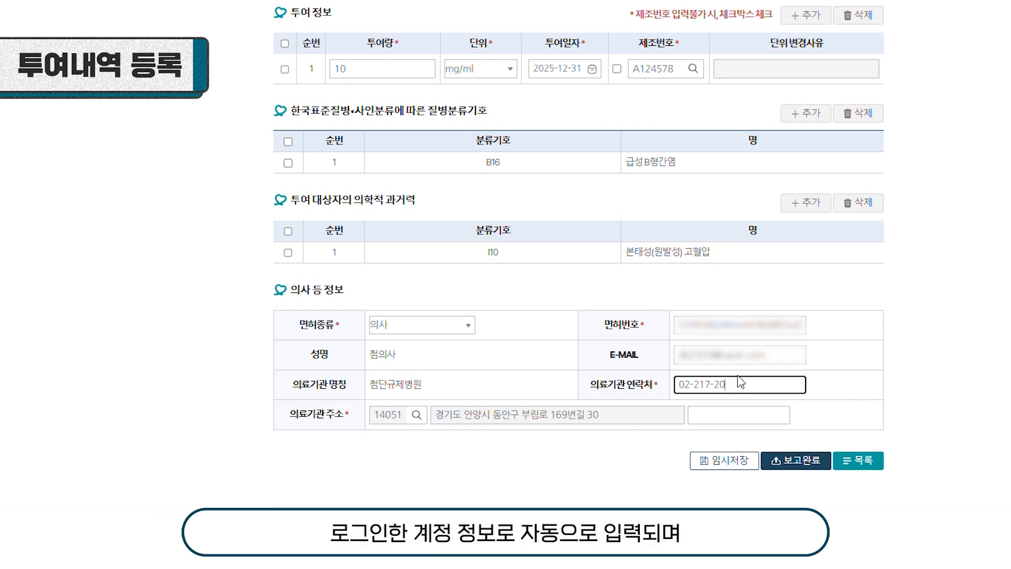
text(-2172-1111)
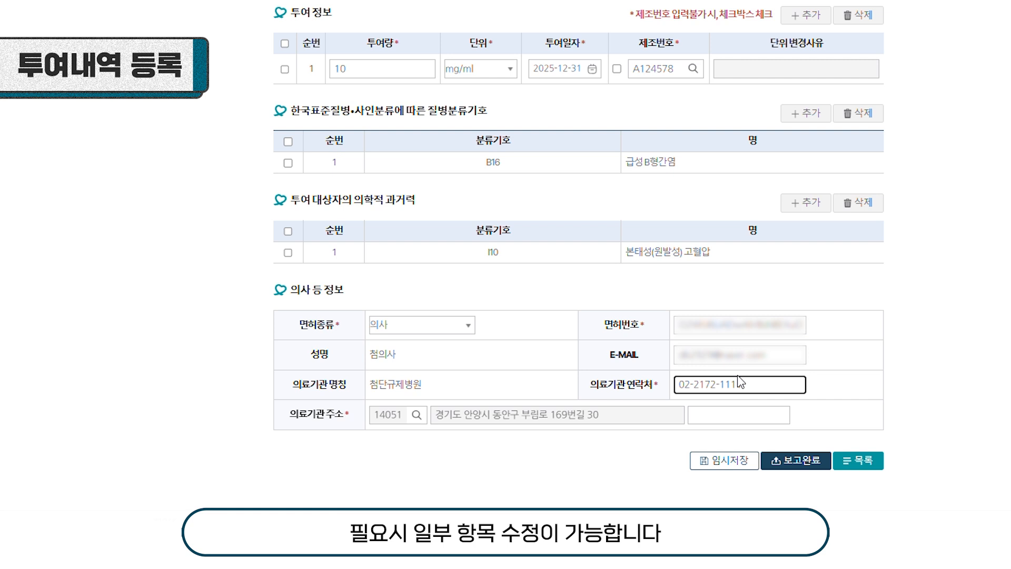
click(833, 393)
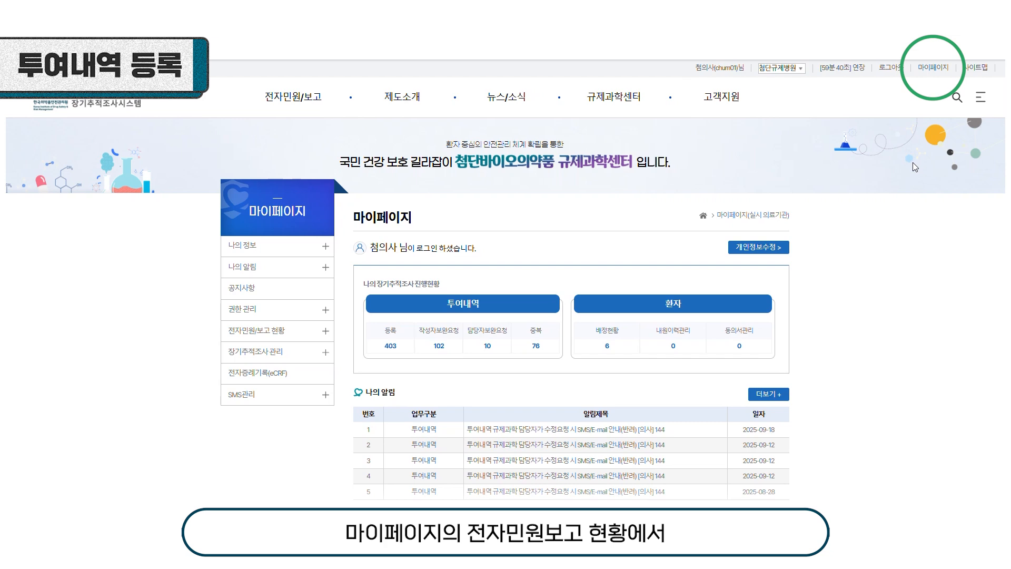
- Open the 마이페이지 dashboard showing the 투여내역 summary counts
click(933, 69)
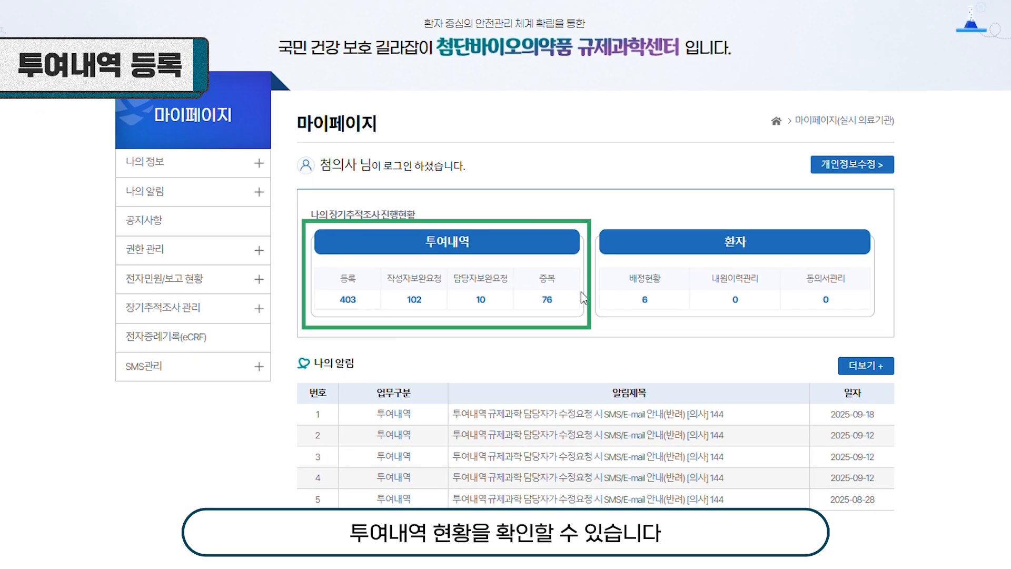
- Search 투여내역 등록 현황 for drug name 규제 with no start date and open the fourth record
click(182, 289)
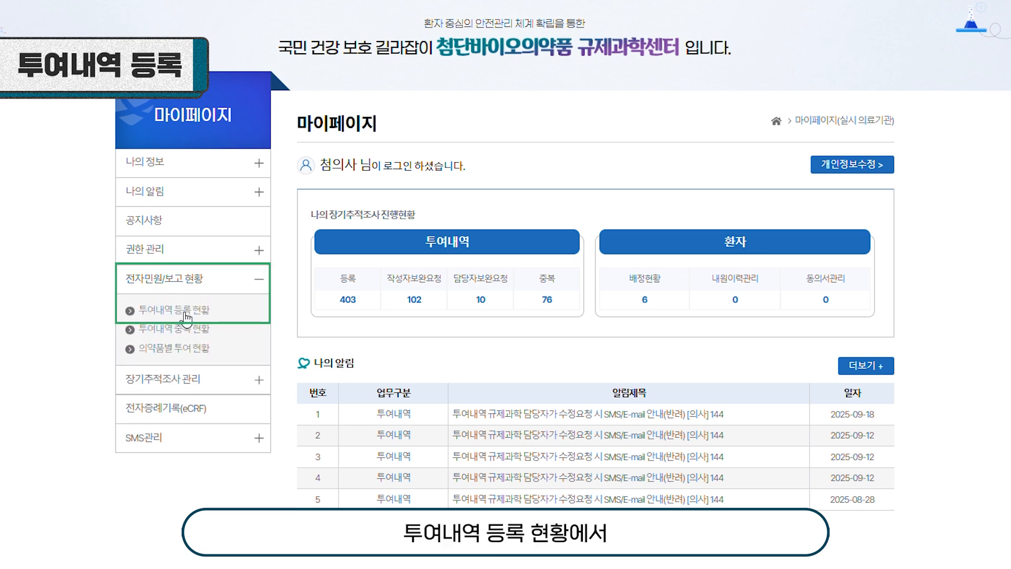
click(185, 311)
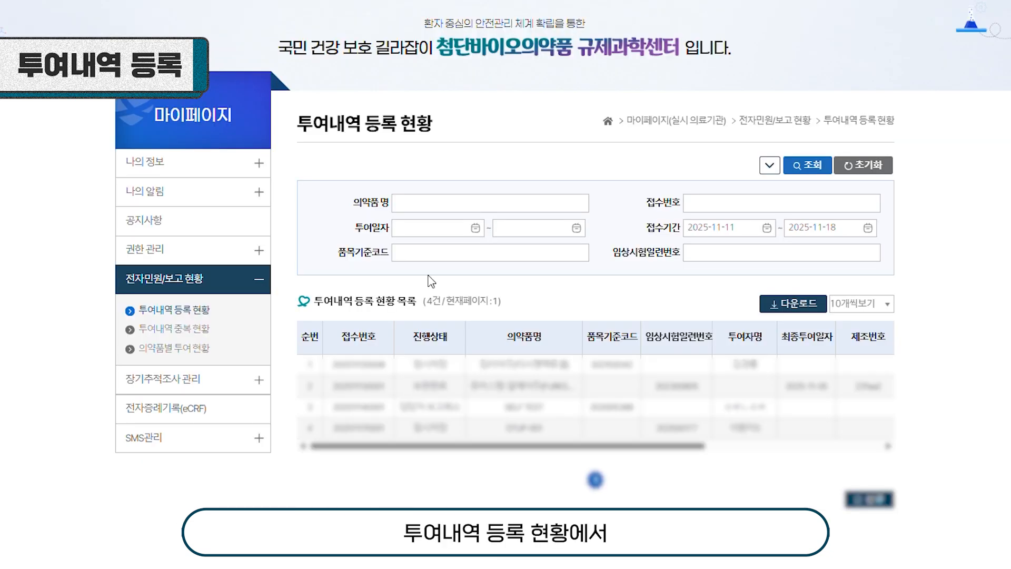
click(726, 228)
key(BackSpace)
click(540, 201)
text(규제)
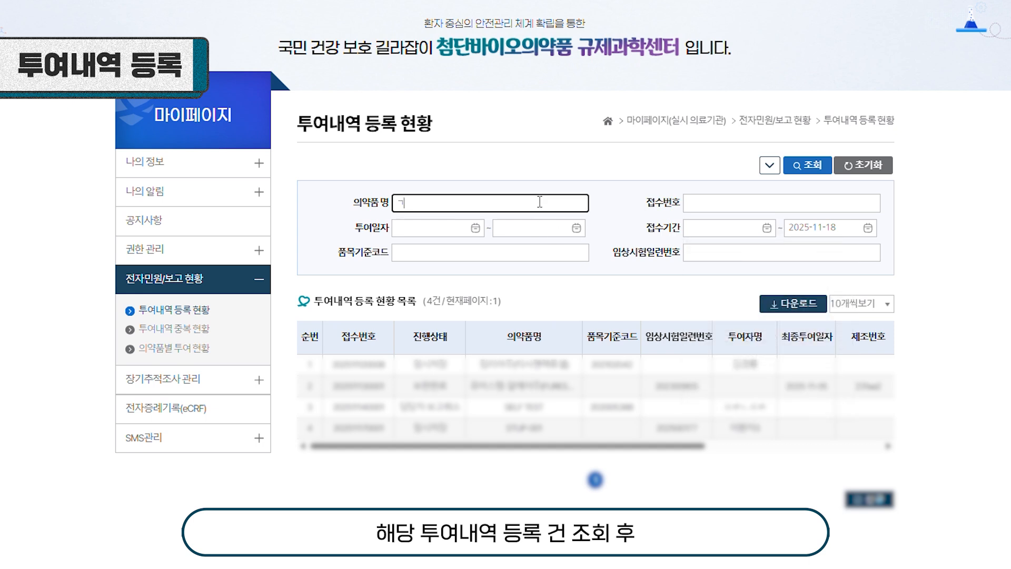
key(Return)
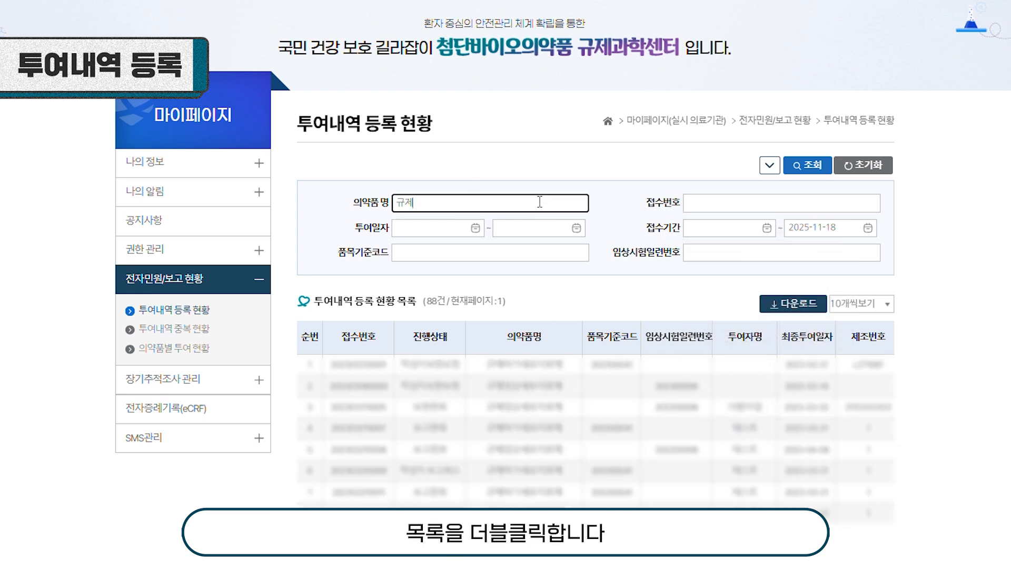
click(518, 437)
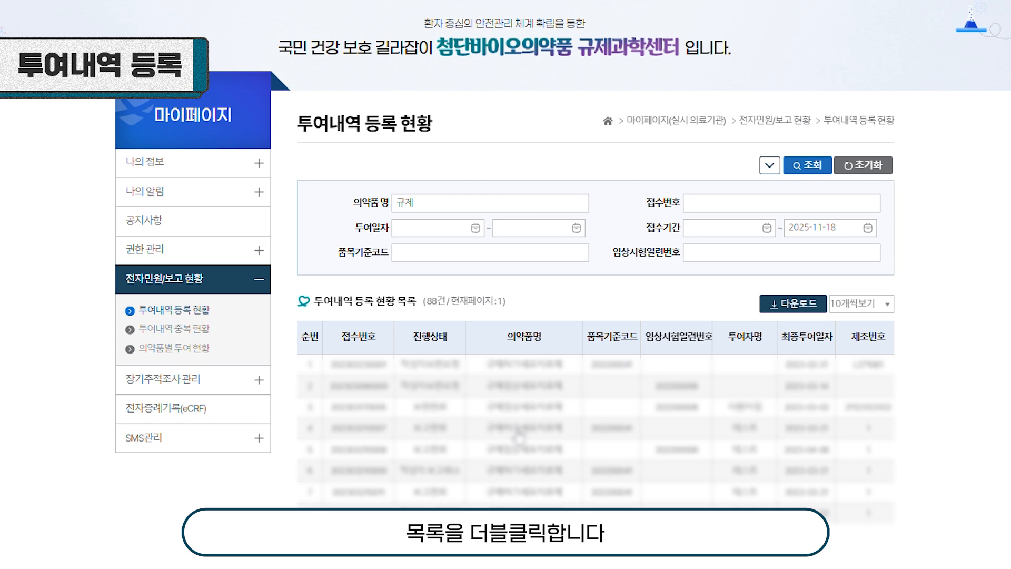
double_click(518, 437)
- Change the second dosing row's 제조번호 from 2 to 3 with reason 제조번호 변경
scroll(597, 285, down, 5)
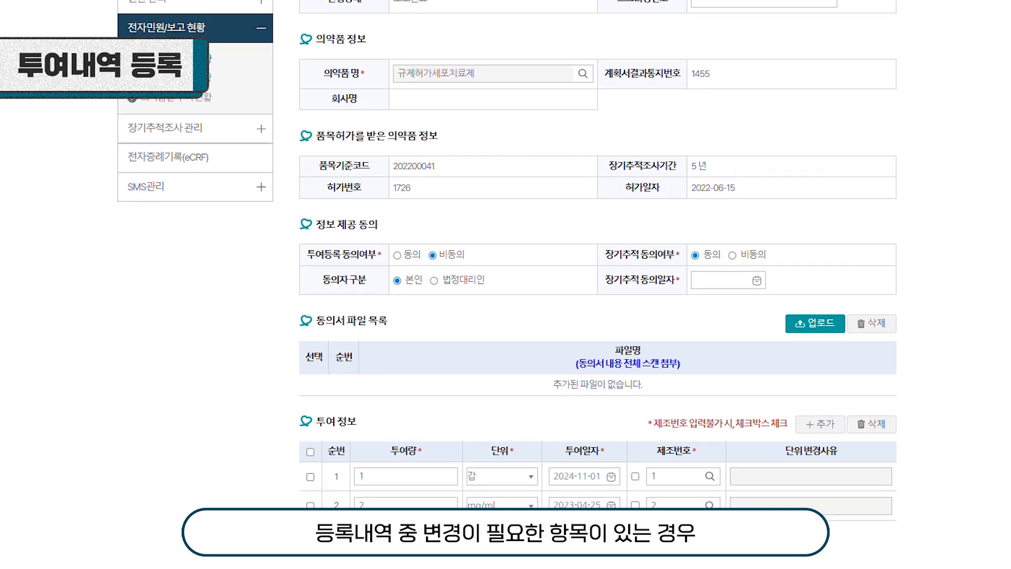
scroll(869, 329, down, 3)
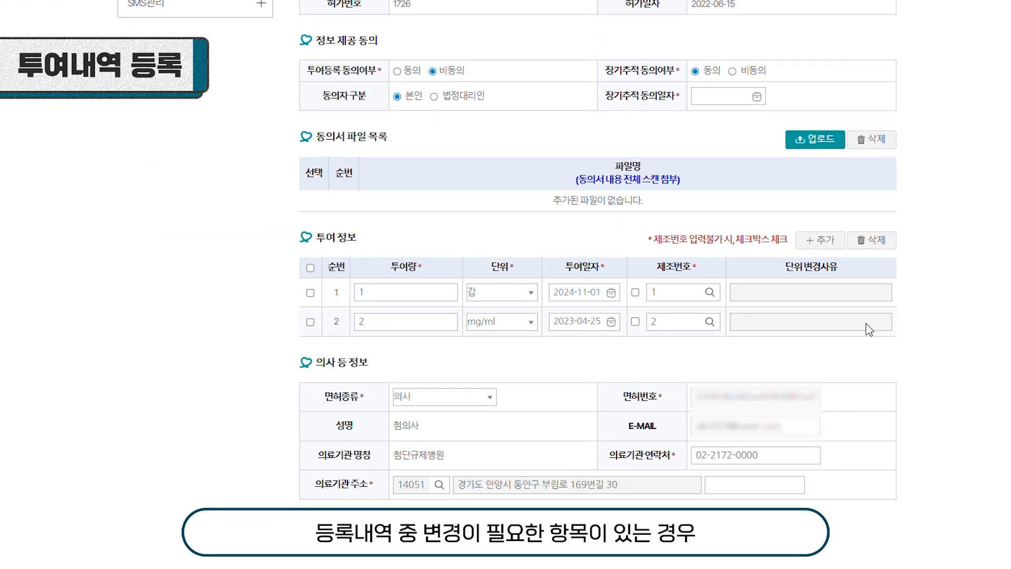
click(666, 321)
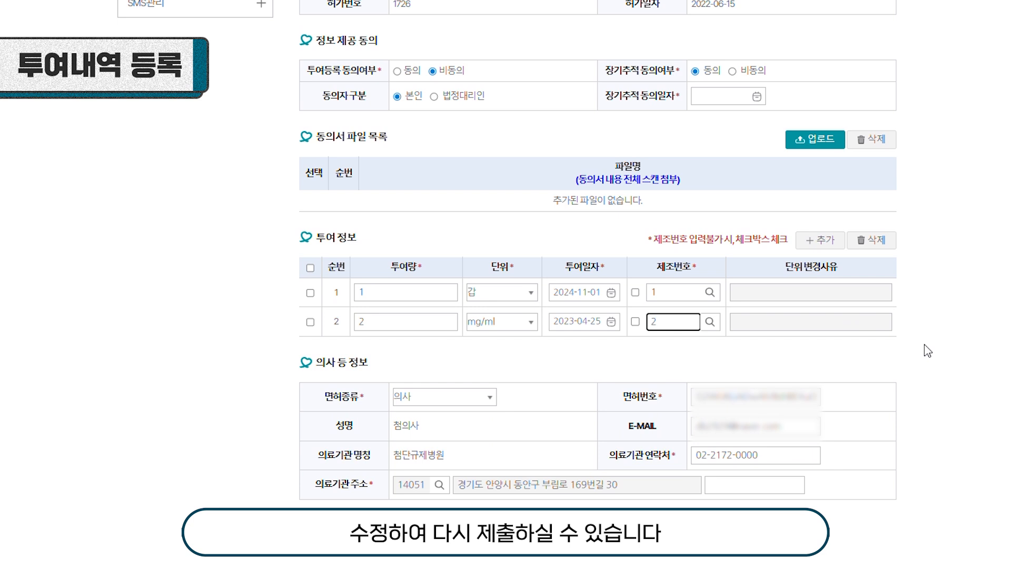
key(BackSpace)
text(3)
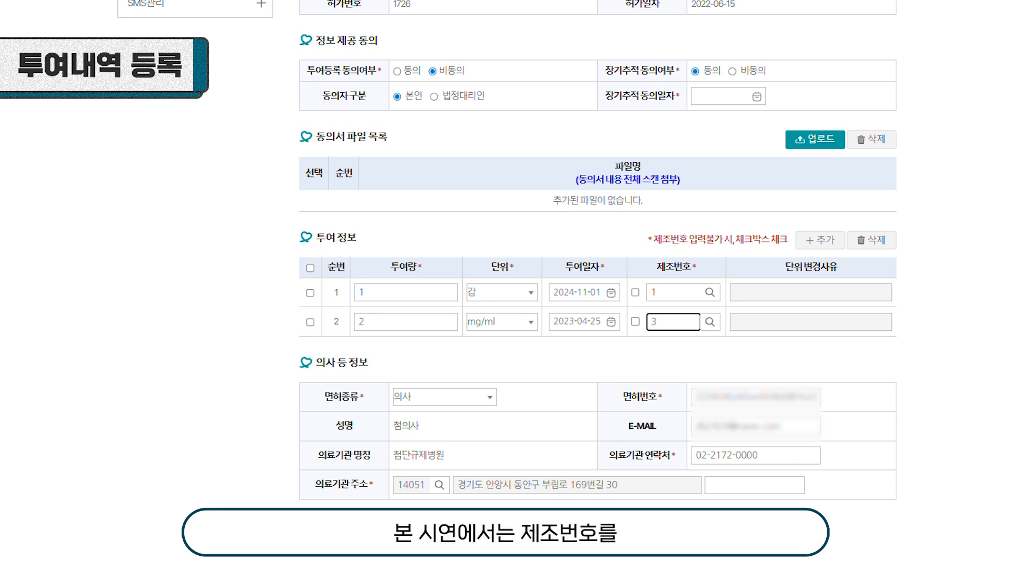
scroll(758, 255, down, 6)
click(567, 244)
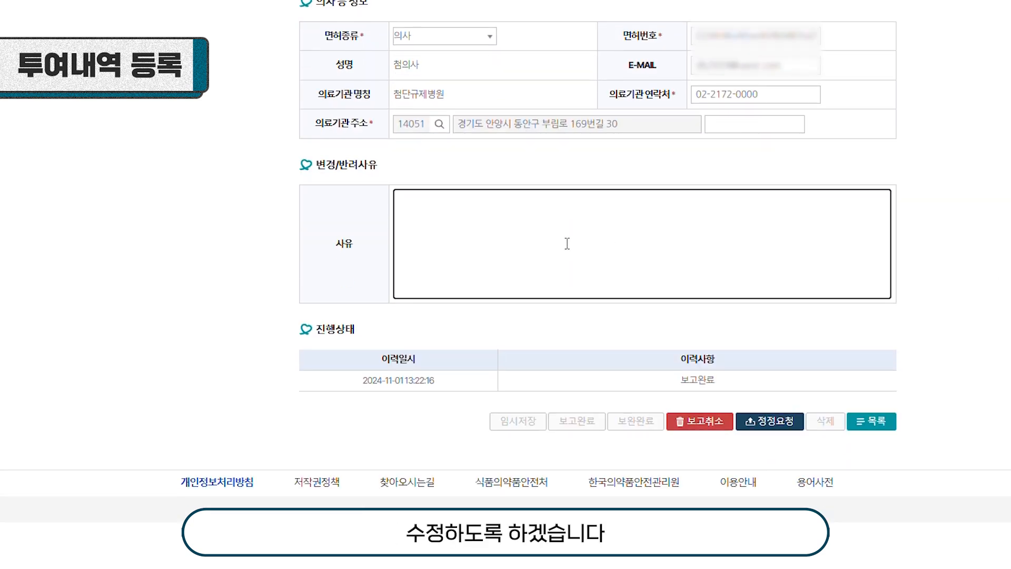
text(제조번호 변경)
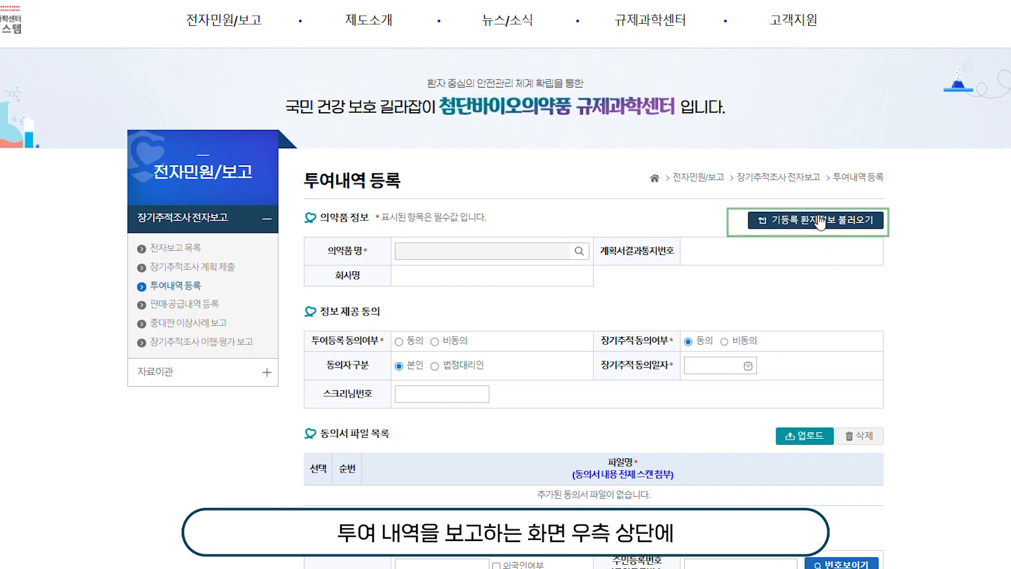
- Load the first prior report matching 규제 from 기등록 환자정보 불러오기
click(820, 222)
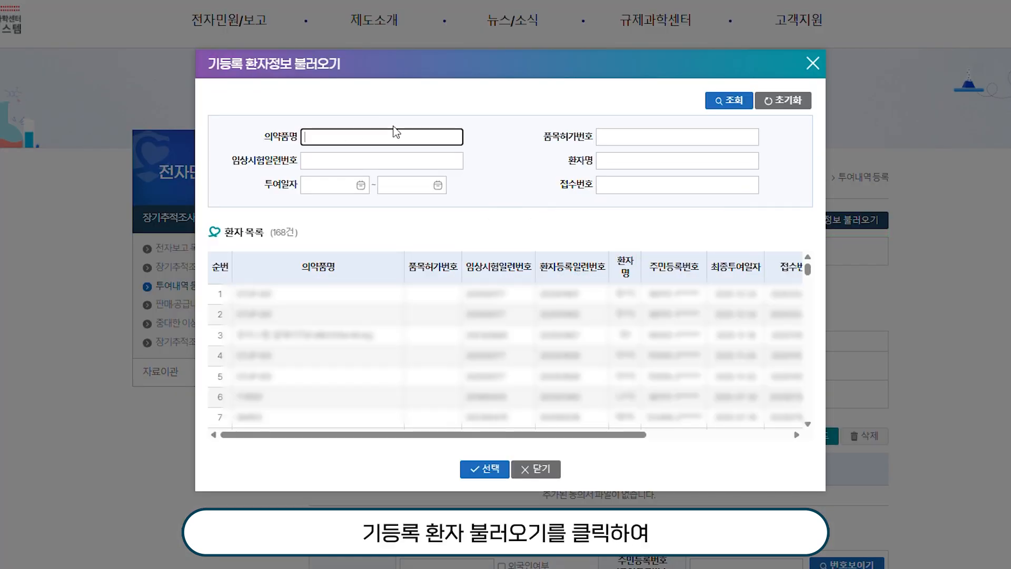
text(규제)
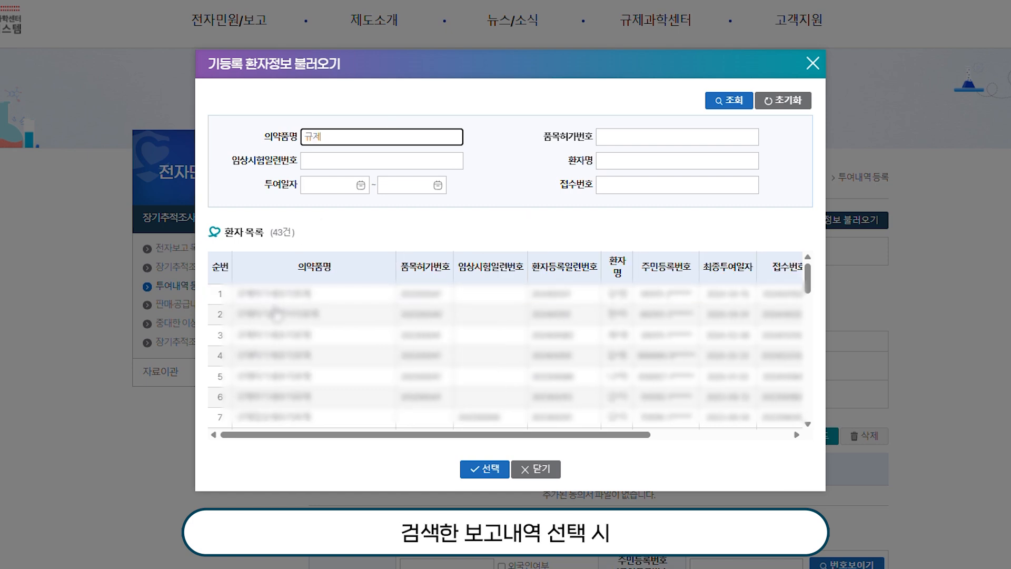
click(289, 294)
scroll(942, 427, down, 1)
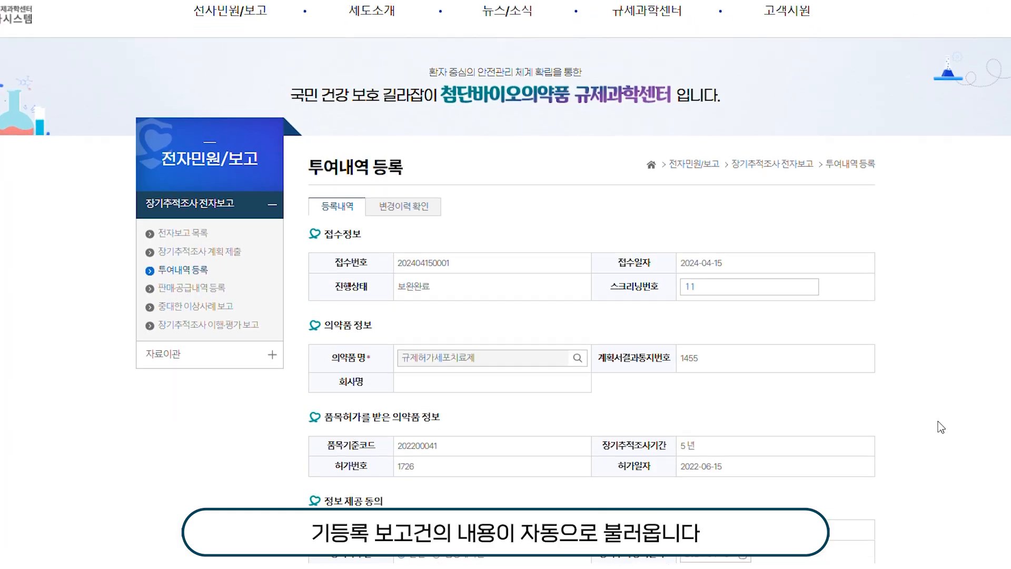
- Add a second dosing row of 11 병 on 2026-01-01 with 제조번호 marked not enterable
scroll(941, 427, down, 12)
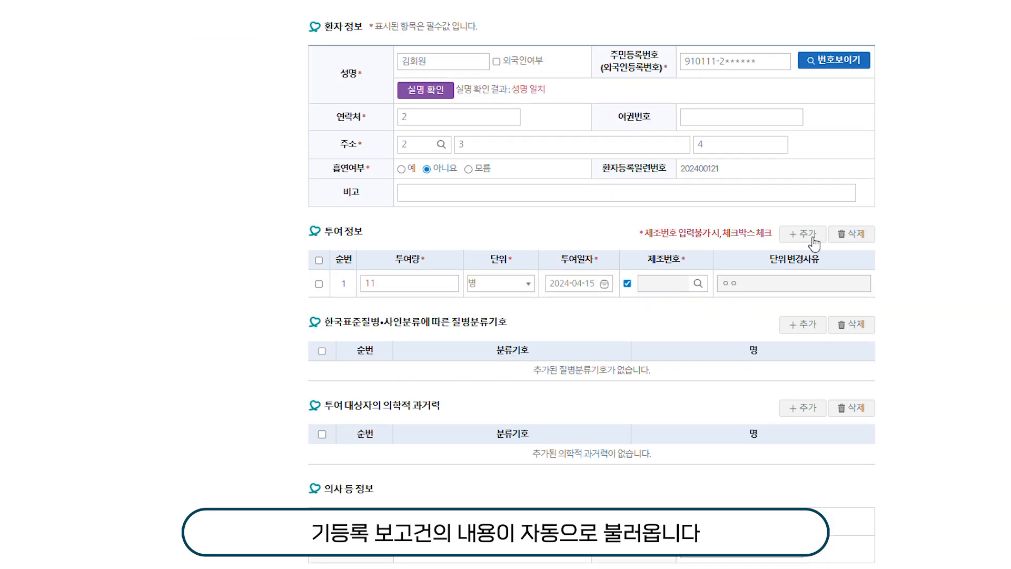
click(802, 234)
click(375, 311)
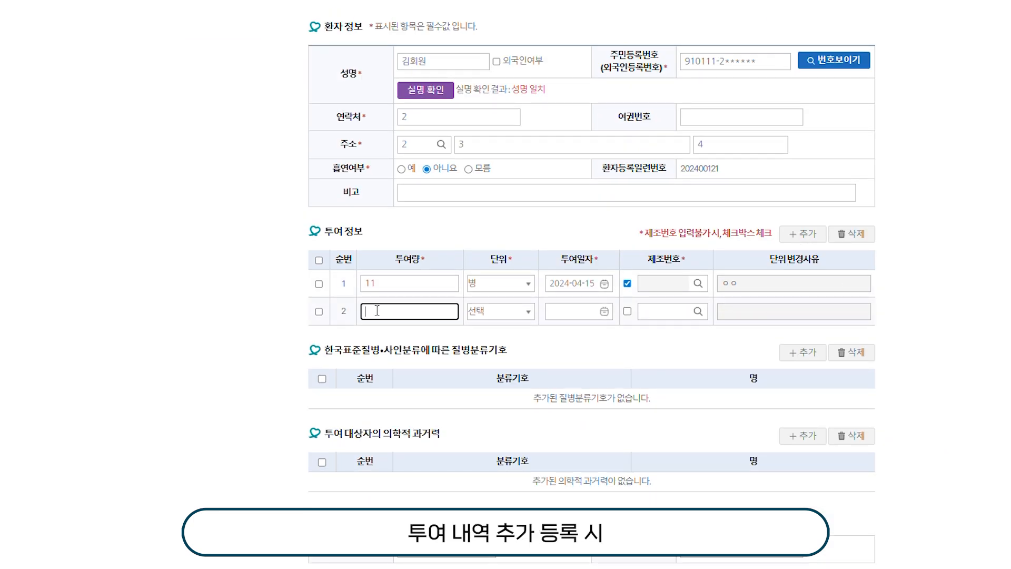
text(11)
click(506, 311)
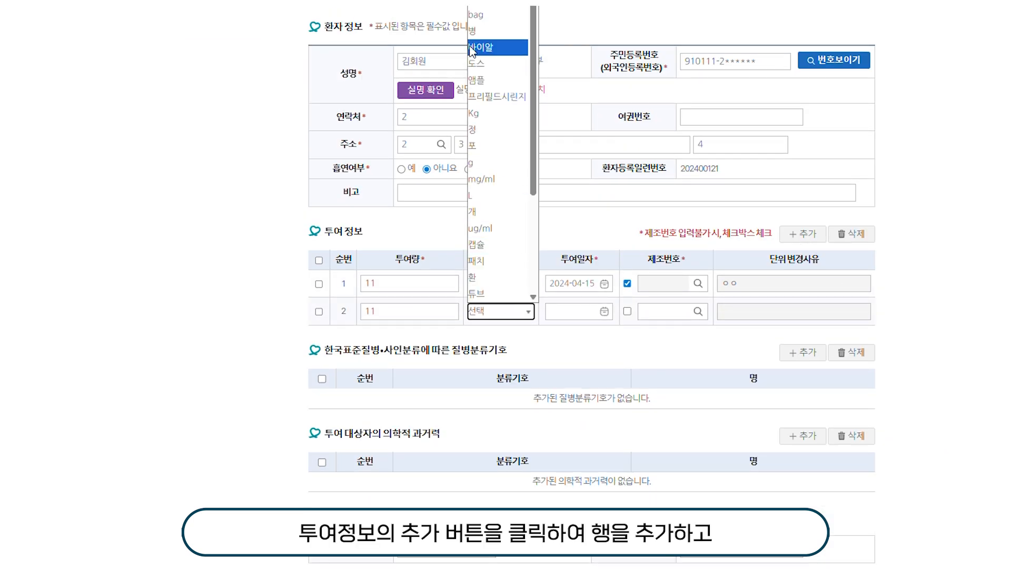
click(479, 31)
click(582, 317)
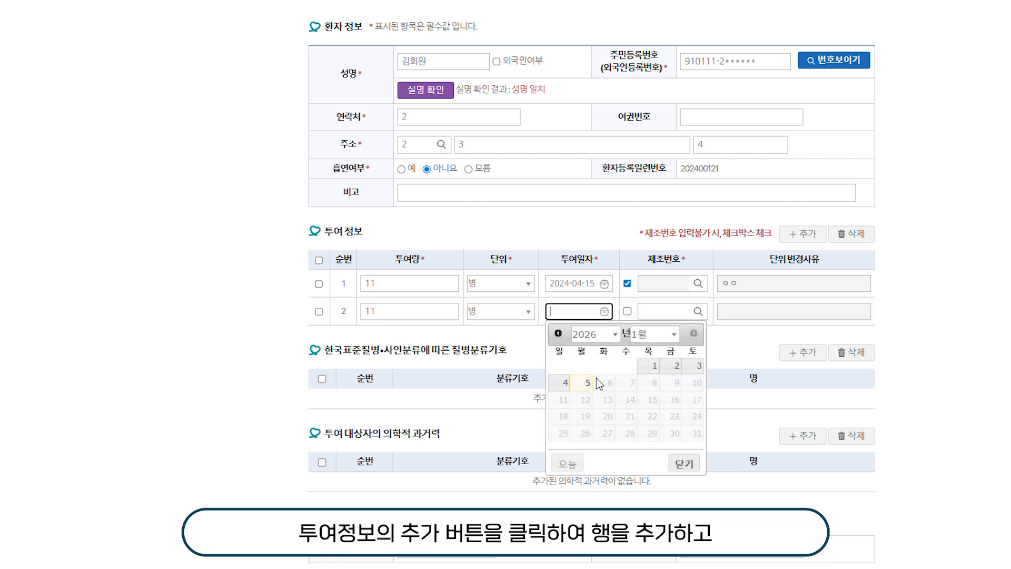
click(655, 367)
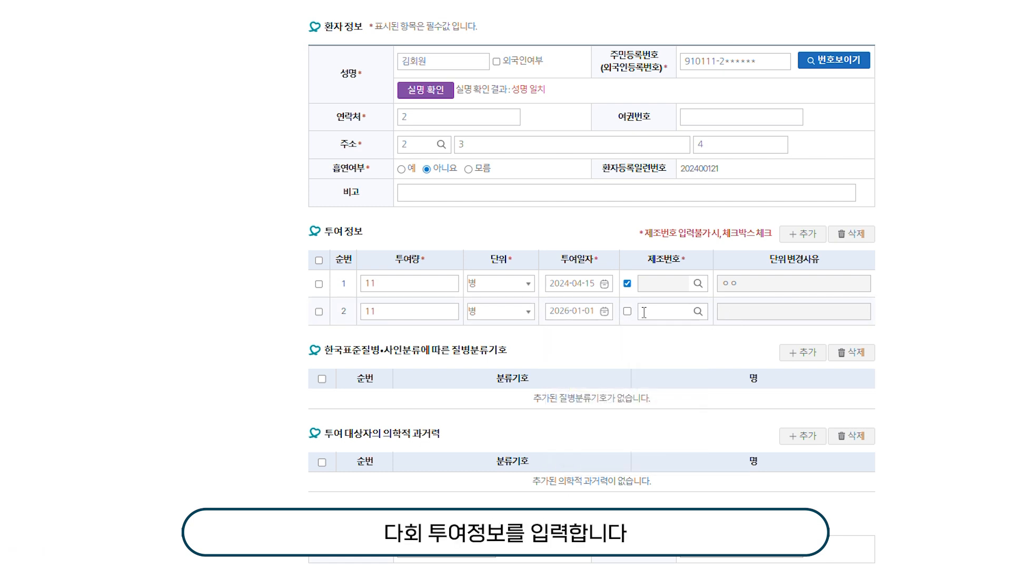
click(627, 311)
scroll(817, 357, down, 6)
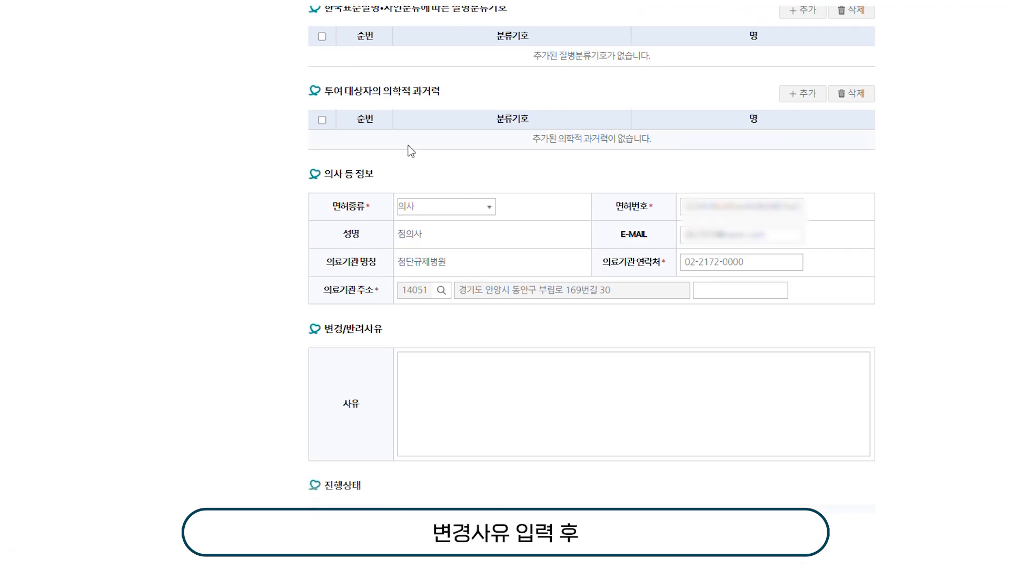
- Enter 투여내역 추가 as the reason and submit the correction request
click(472, 383)
text(투여내역 추가)
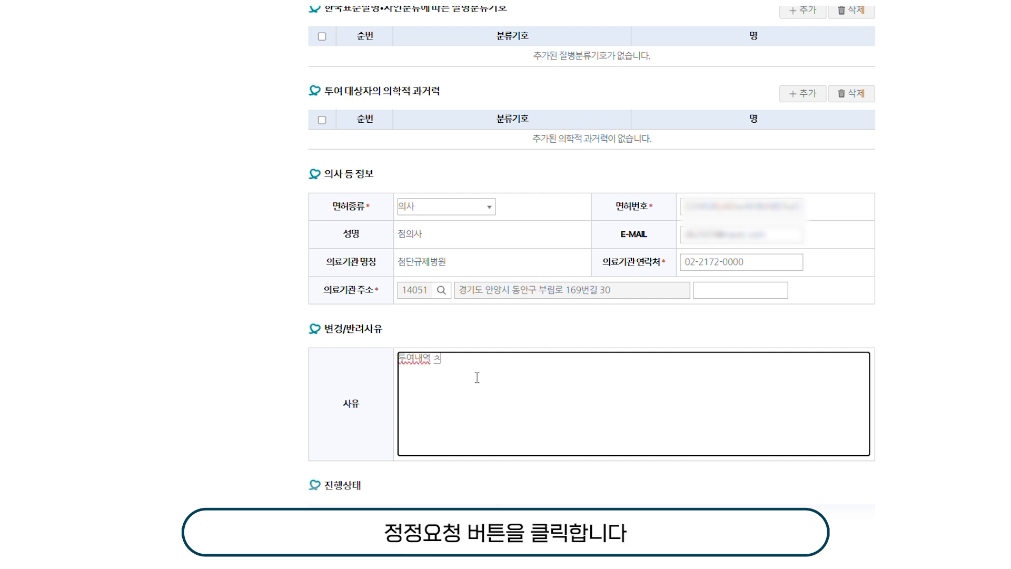
scroll(477, 377, down, 5)
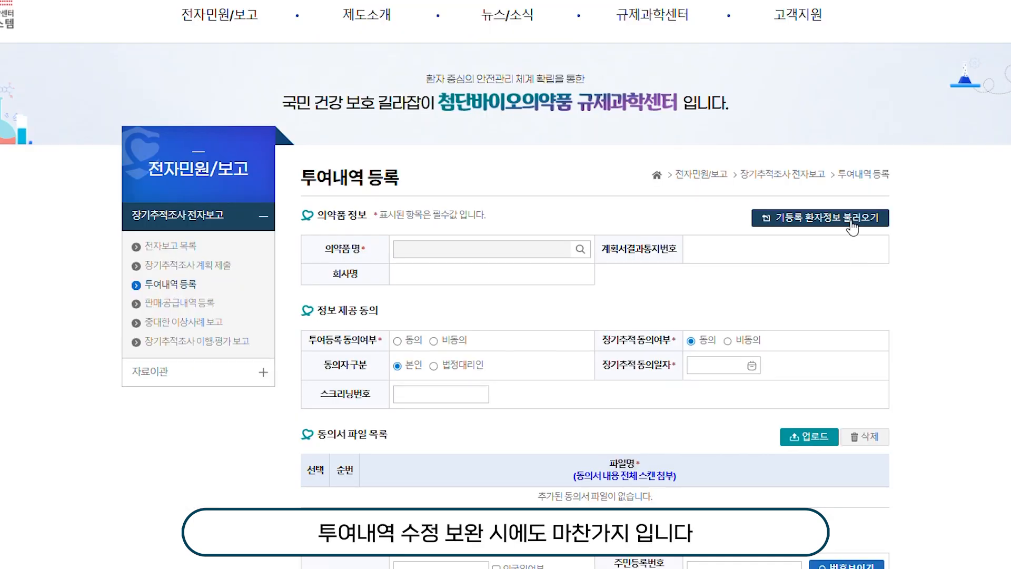
click(853, 221)
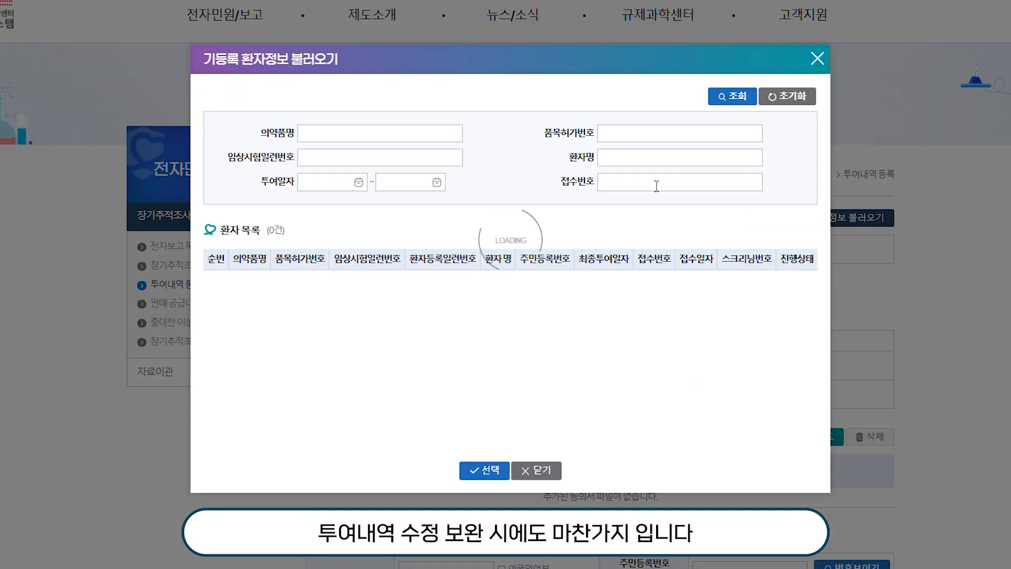
- Search prior reports for '규제' and change the dosing row's 제조번호 from 22 to 11
click(422, 132)
text(규제)
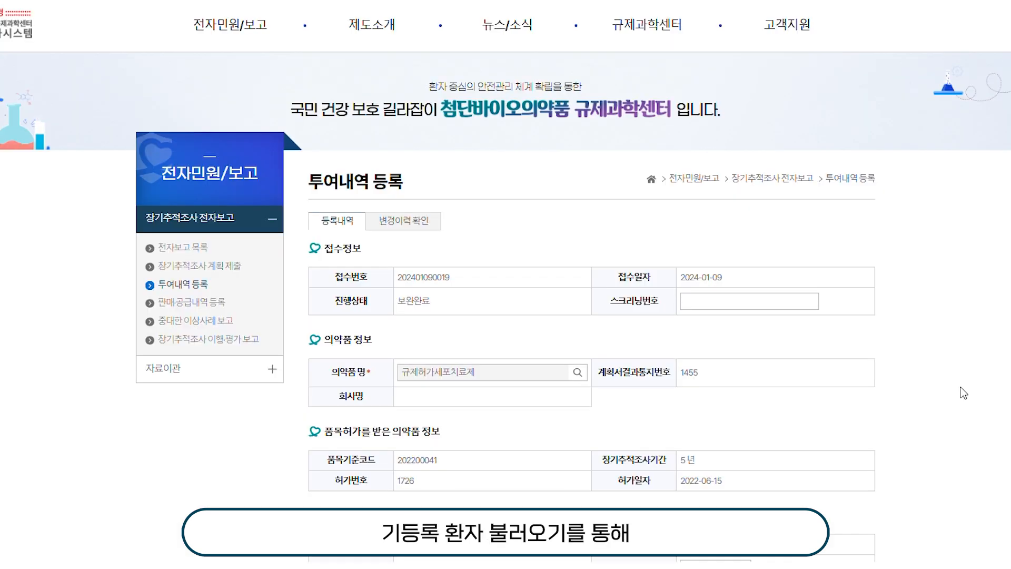
scroll(964, 393, down, 8)
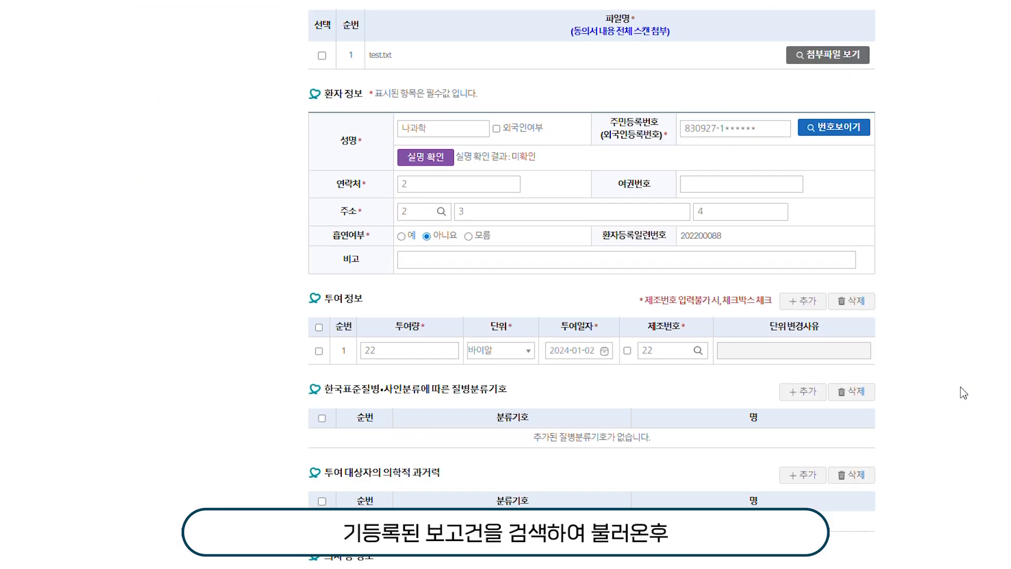
click(670, 350)
key(BackSpace)
key(BackSpace)
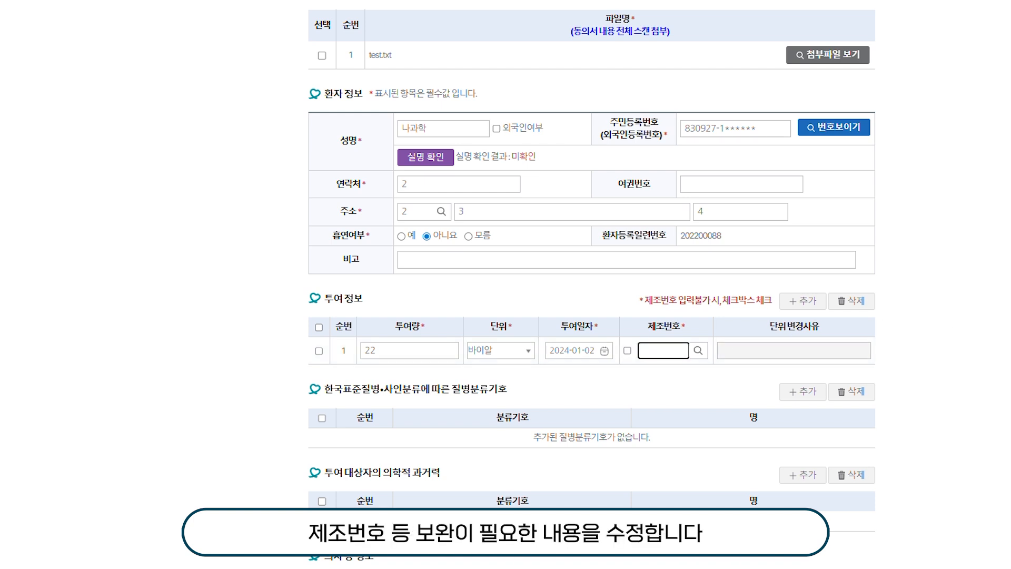
text(11)
- Replace the change reason 'test' with '제조번호 변경'
scroll(561, 425, down, 6)
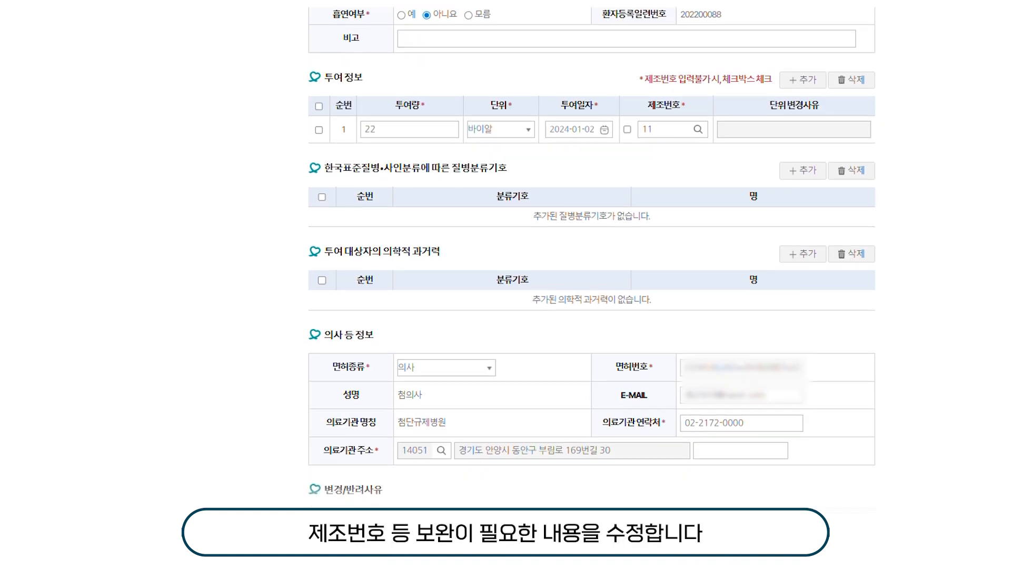
click(561, 426)
key(BackSpace)
key(BackSpace)
key(BackSpace)
key(BackSpace)
text(제조번)
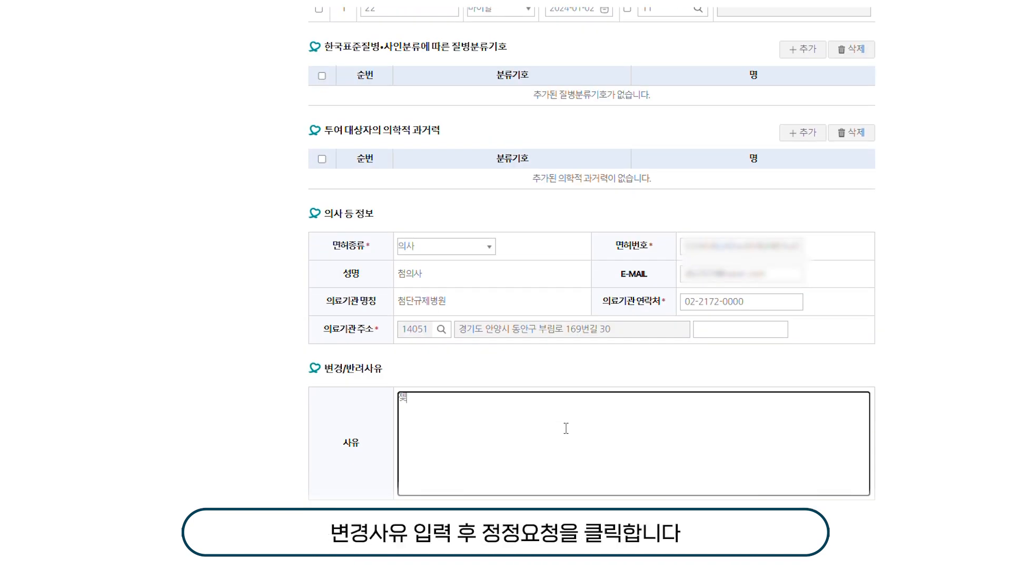
text(호 변경)
scroll(566, 428, down, 4)
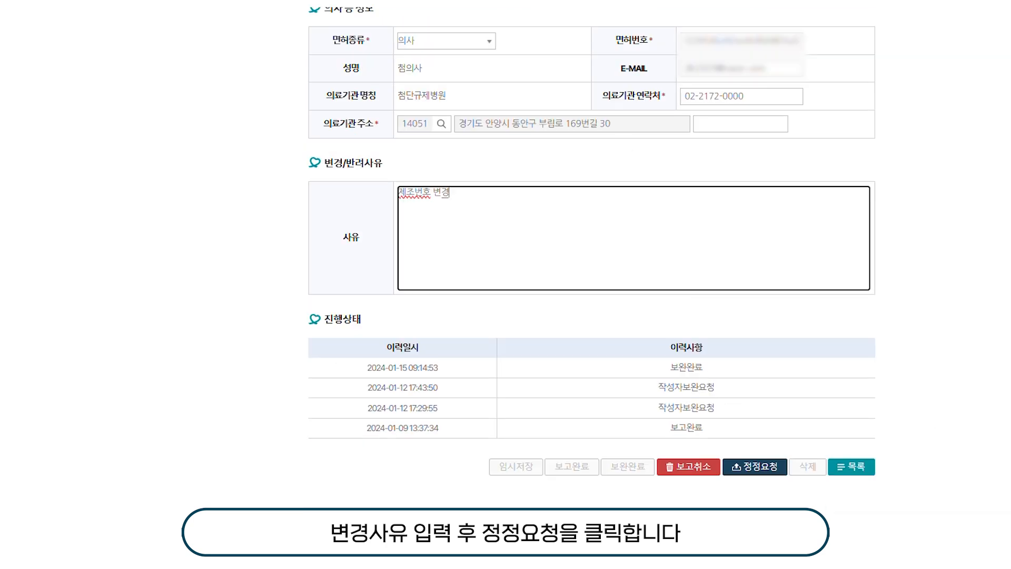